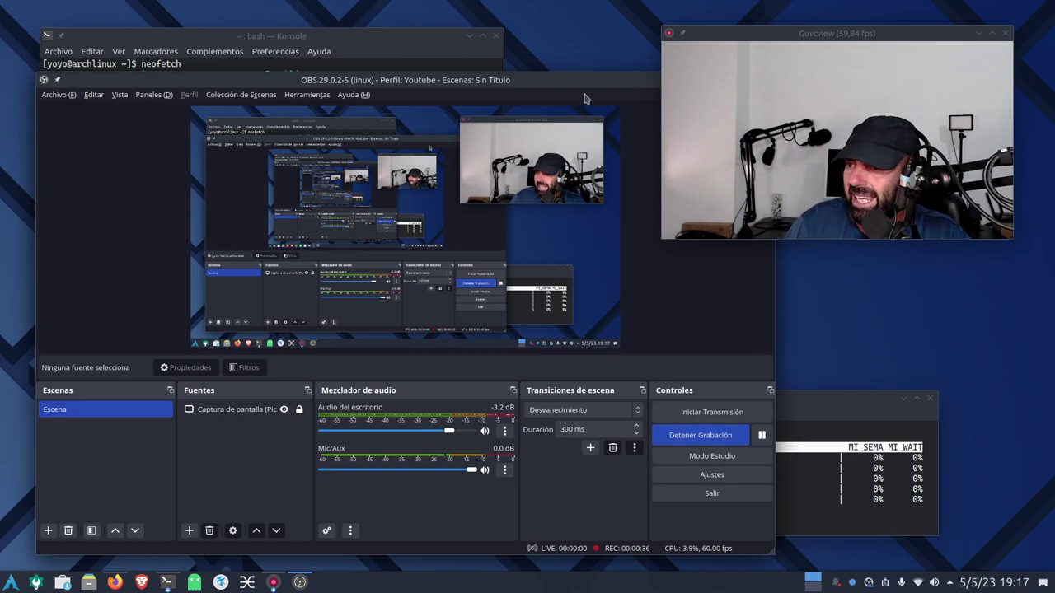
# Step: Minimize the OBS window and highlight the GPU model in the neofetch output to point it out
pyautogui.moveTo(571, 80); pyautogui.dragTo(419, 96)
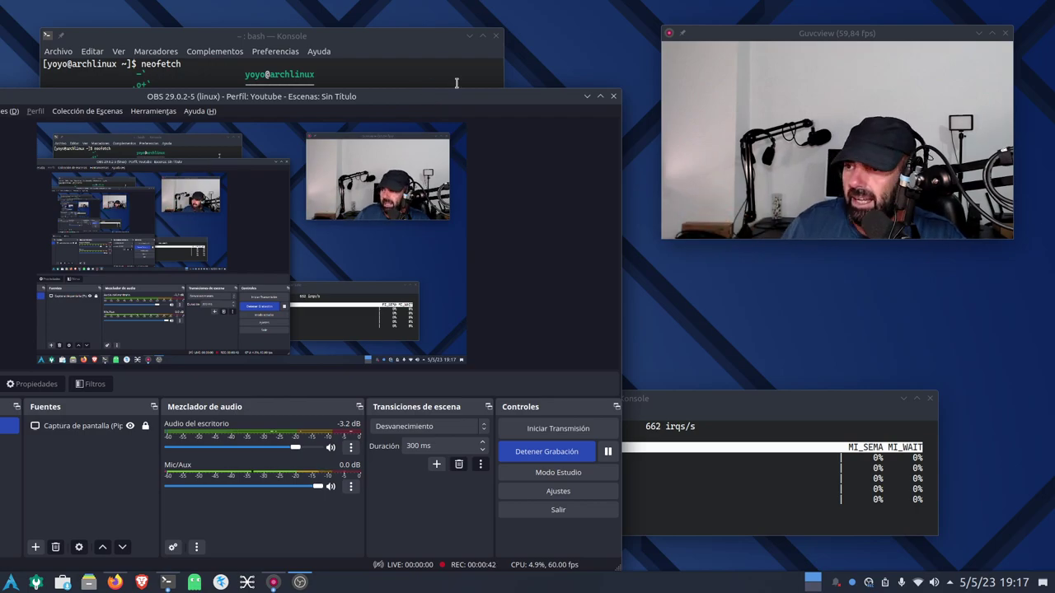
pyautogui.click(587, 99)
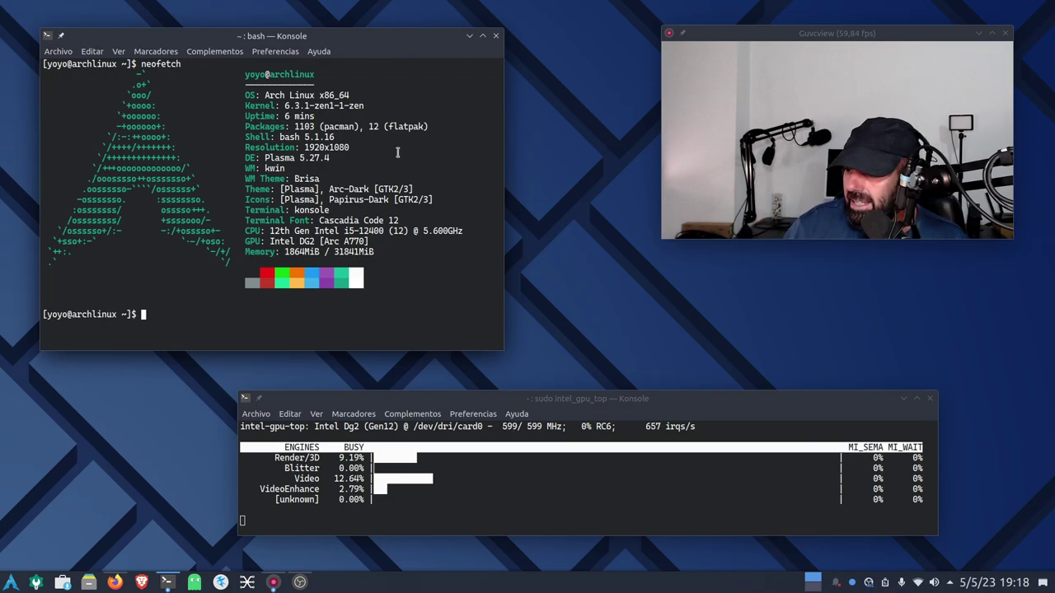
pyautogui.click(680, 400)
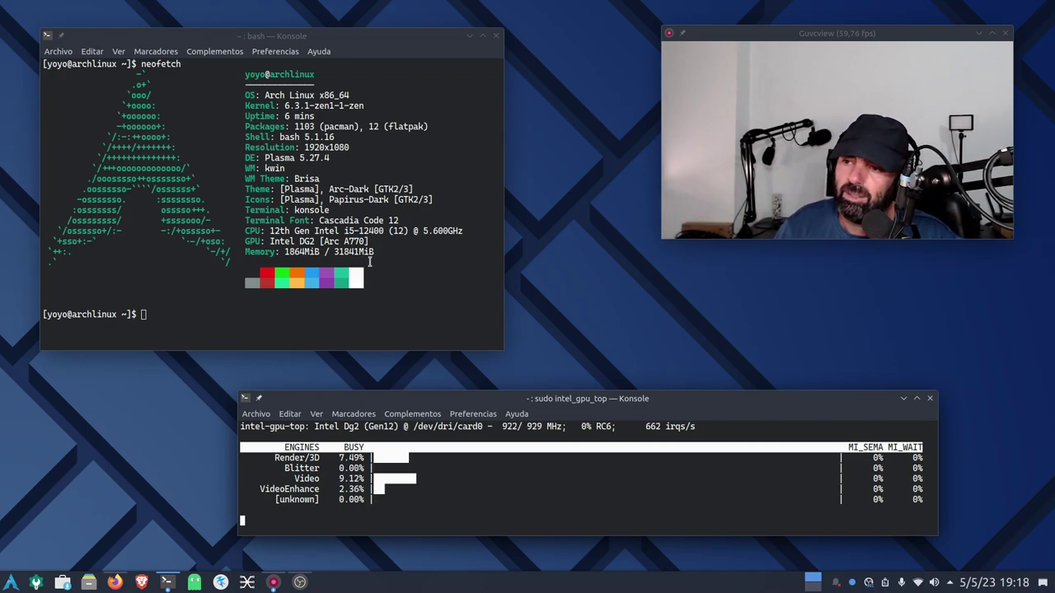
pyautogui.click(270, 238)
pyautogui.moveTo(270, 238); pyautogui.dragTo(375, 242)
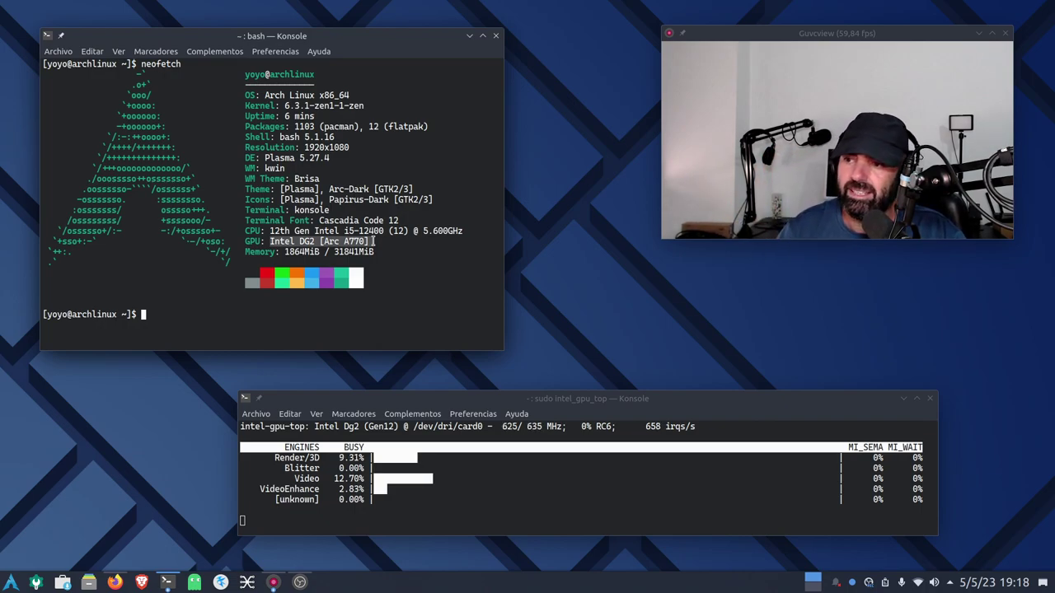
pyautogui.click(425, 280)
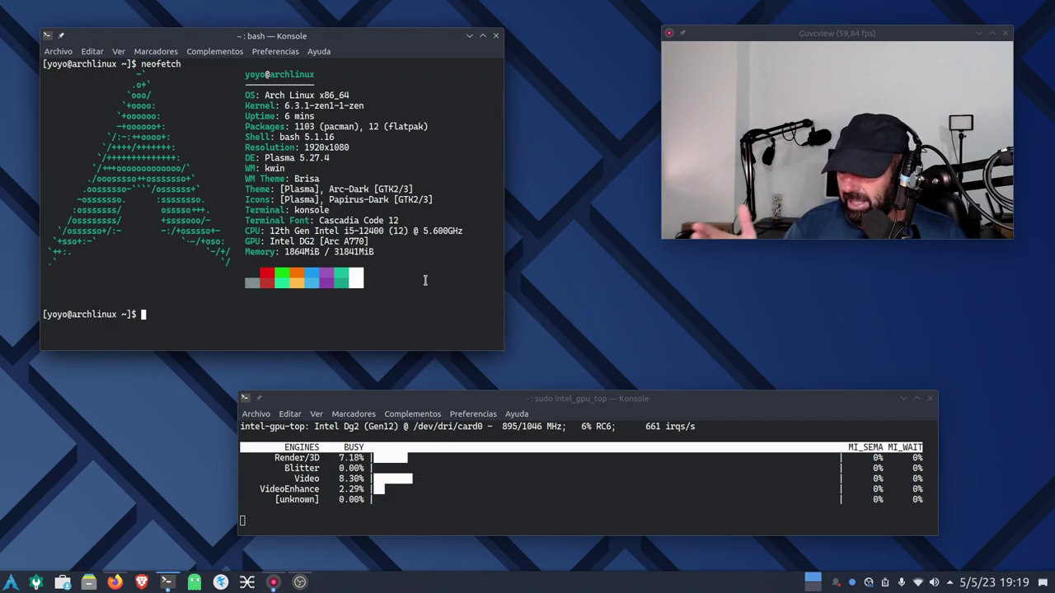
# Step: Minimize the neofetch terminal and reposition the intel_gpu_top terminal and the webcam window so both stay in view
pyautogui.click(471, 37)
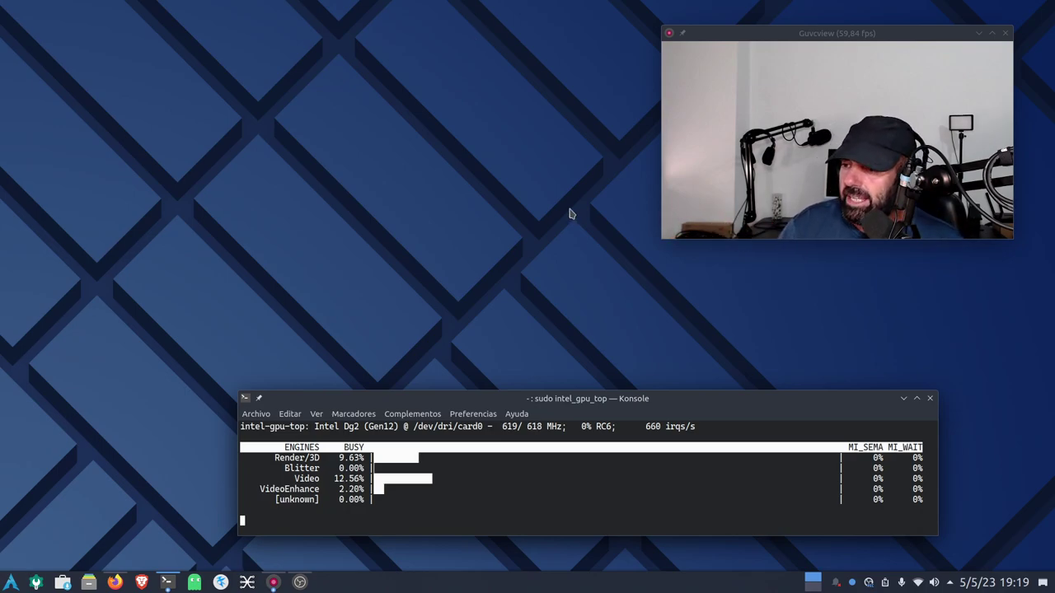
pyautogui.moveTo(717, 400); pyautogui.dragTo(680, 379)
pyautogui.moveTo(832, 36); pyautogui.dragTo(865, 25)
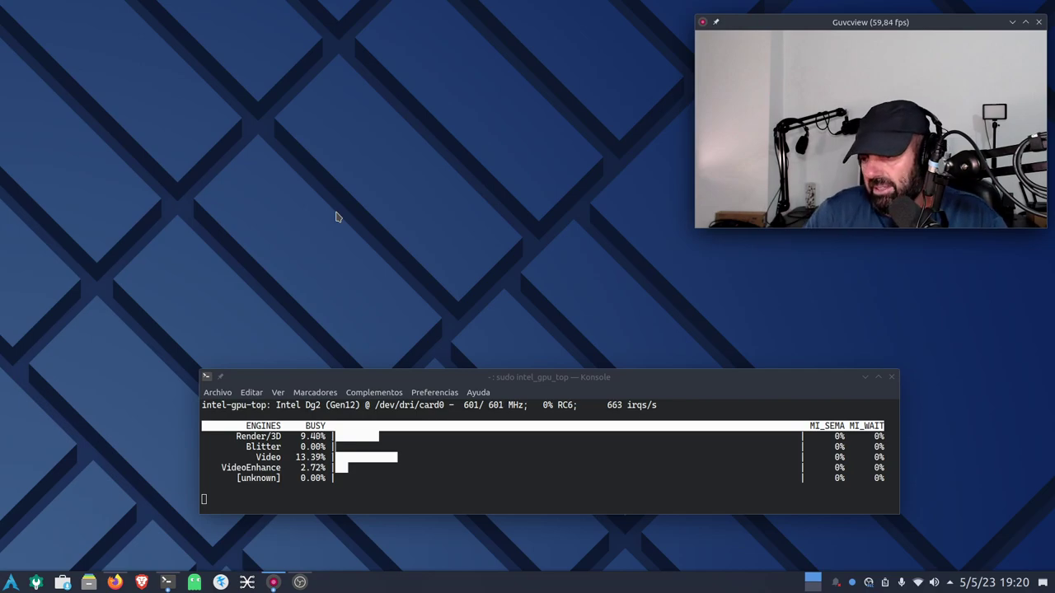
# Step: Switch to OBS to view its screen capture scene and minimize it again
pyautogui.click(300, 582)
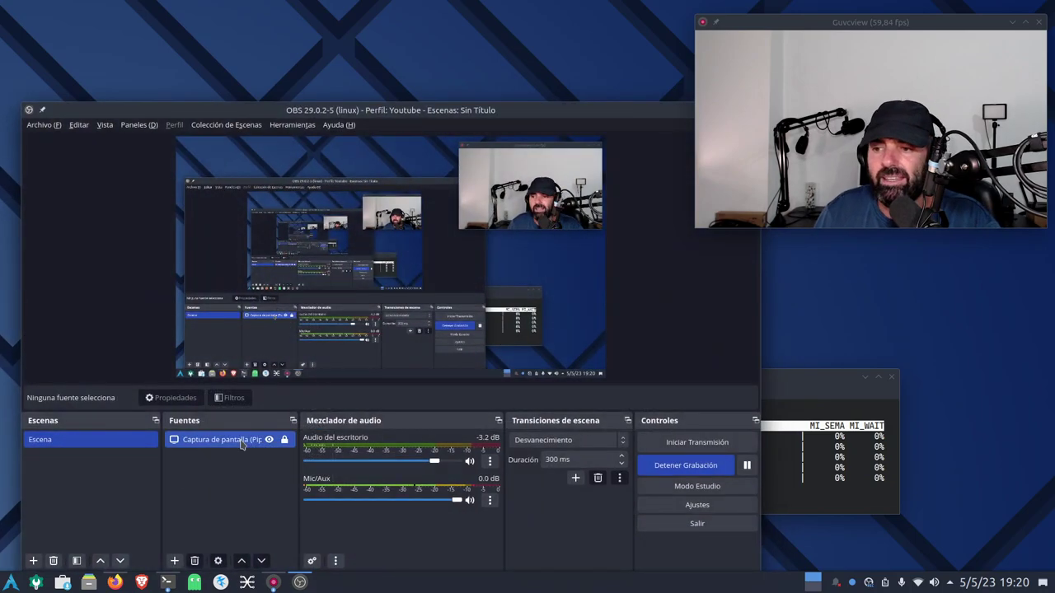
pyautogui.moveTo(654, 112); pyautogui.dragTo(568, 210)
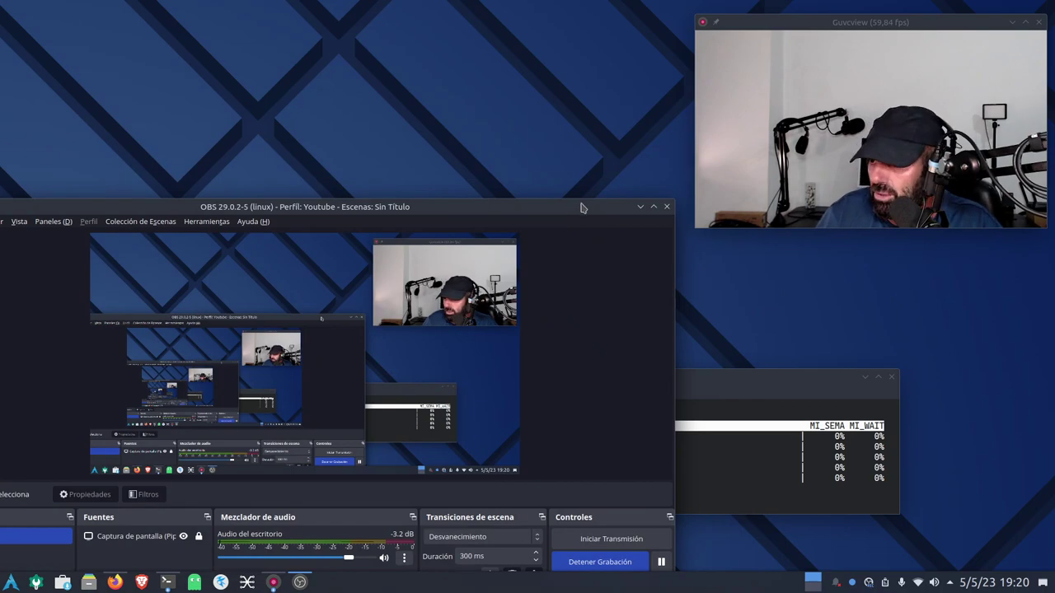
pyautogui.click(641, 207)
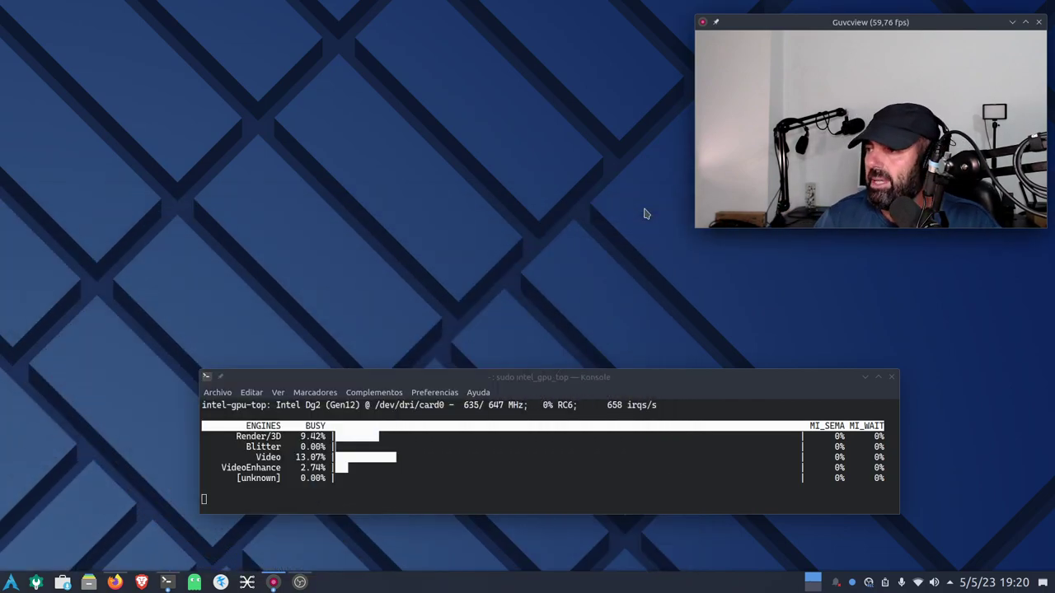
# Step: Shift the webcam window slightly, restore OBS and reposition it so its whole window fits on the desktop
pyautogui.moveTo(915, 33)
pyautogui.mouseDown()
pyautogui.moveTo(773, 94)
pyautogui.moveTo(907, 31)
pyautogui.mouseUp()
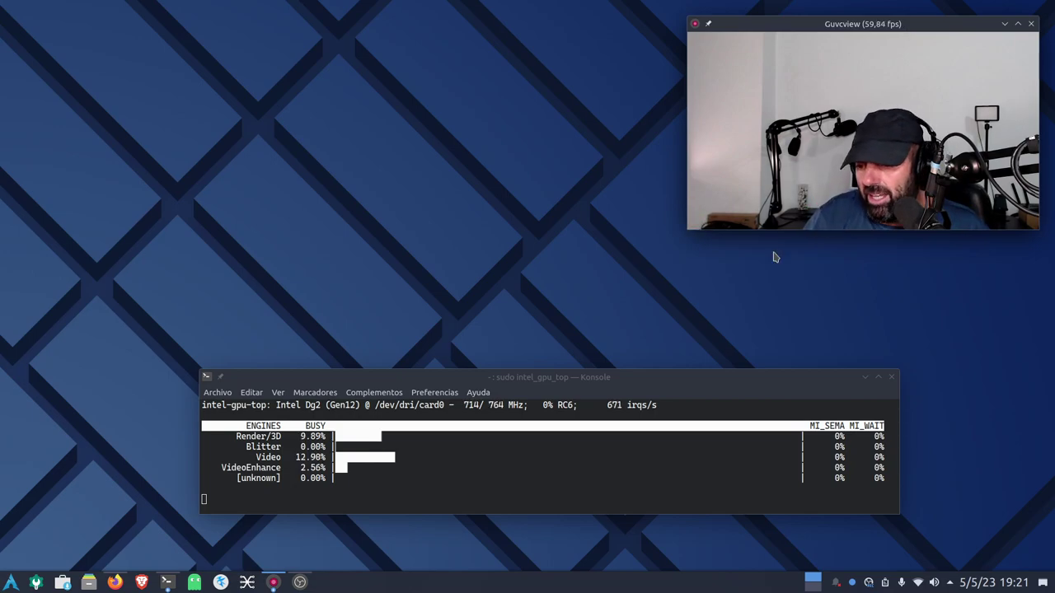
pyautogui.click(302, 580)
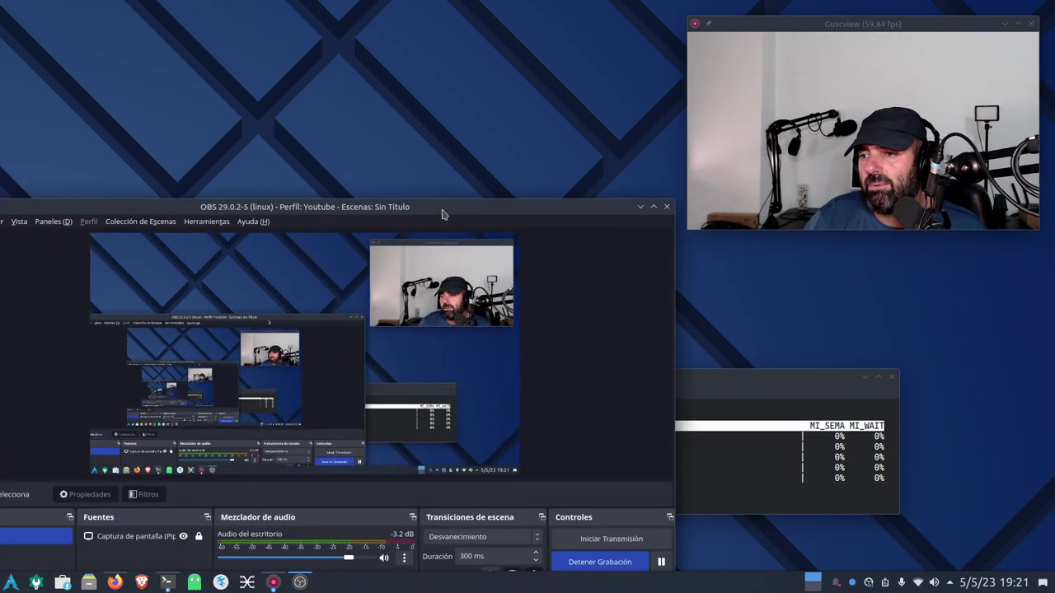
pyautogui.moveTo(500, 148); pyautogui.dragTo(522, 74)
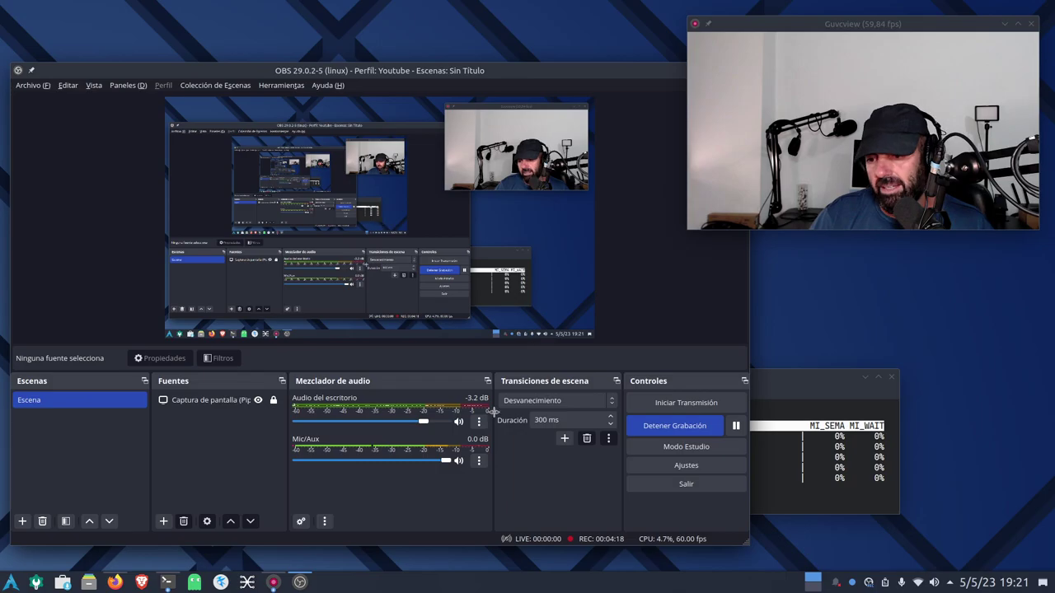
# Step: Bring up the neofetch terminal from the window overview to review the system specifications, and minimize it again
pyautogui.moveTo(1, 1)
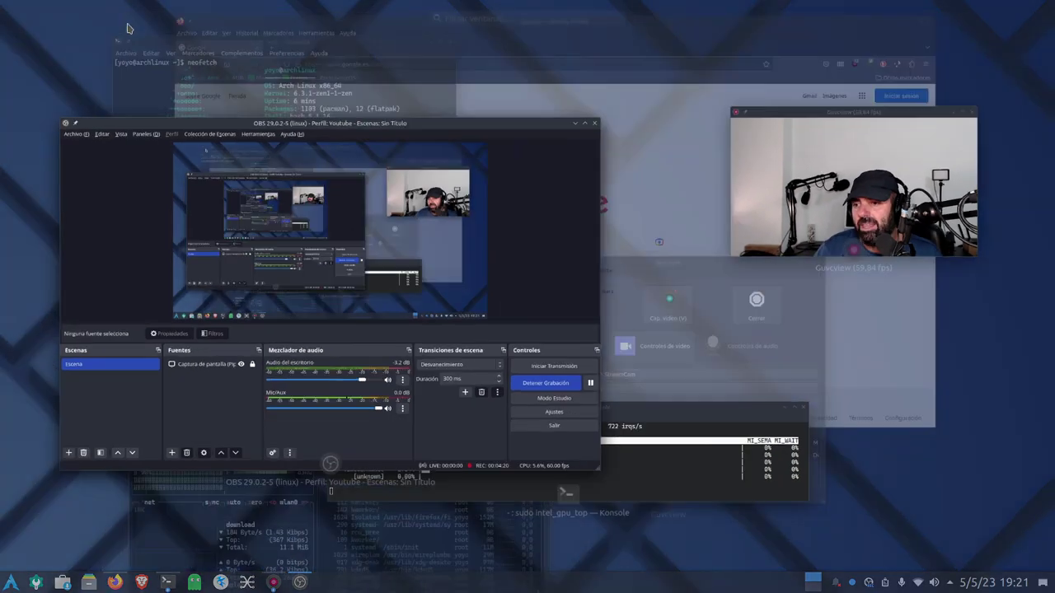
pyautogui.click(244, 118)
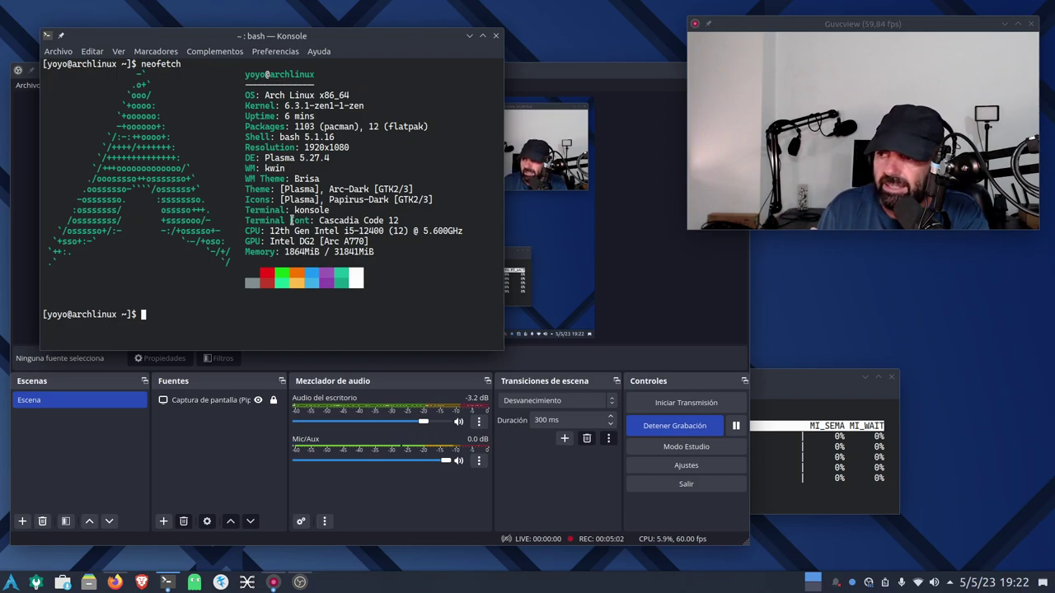
pyautogui.click(470, 36)
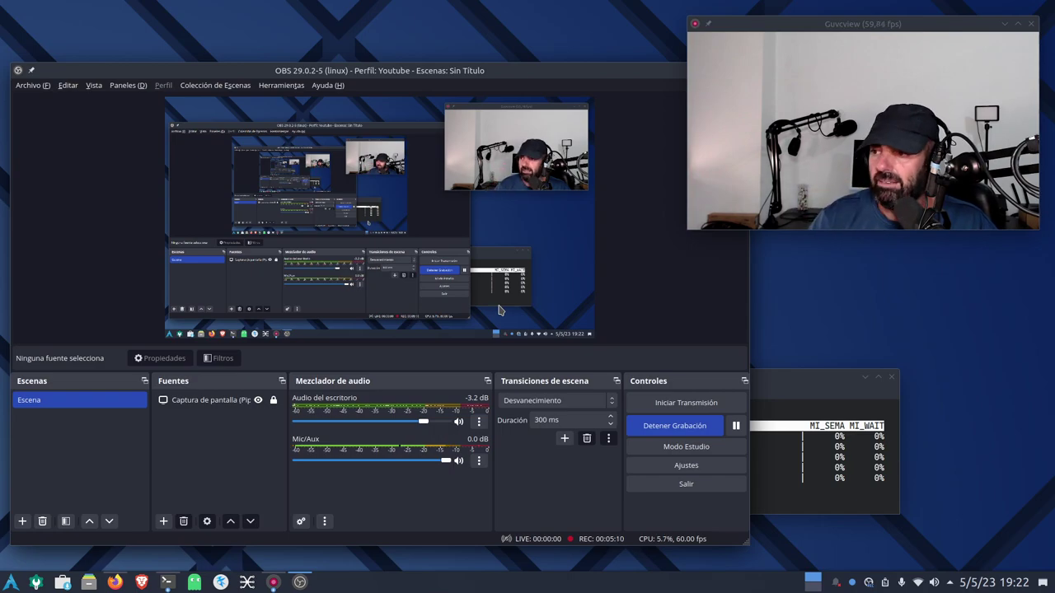
# Step: Enlarge the OBS window slightly and open the output (Salida) page of its settings
pyautogui.moveTo(747, 542)
pyautogui.mouseDown()
pyautogui.moveTo(789, 552)
pyautogui.moveTo(751, 546)
pyautogui.mouseUp()
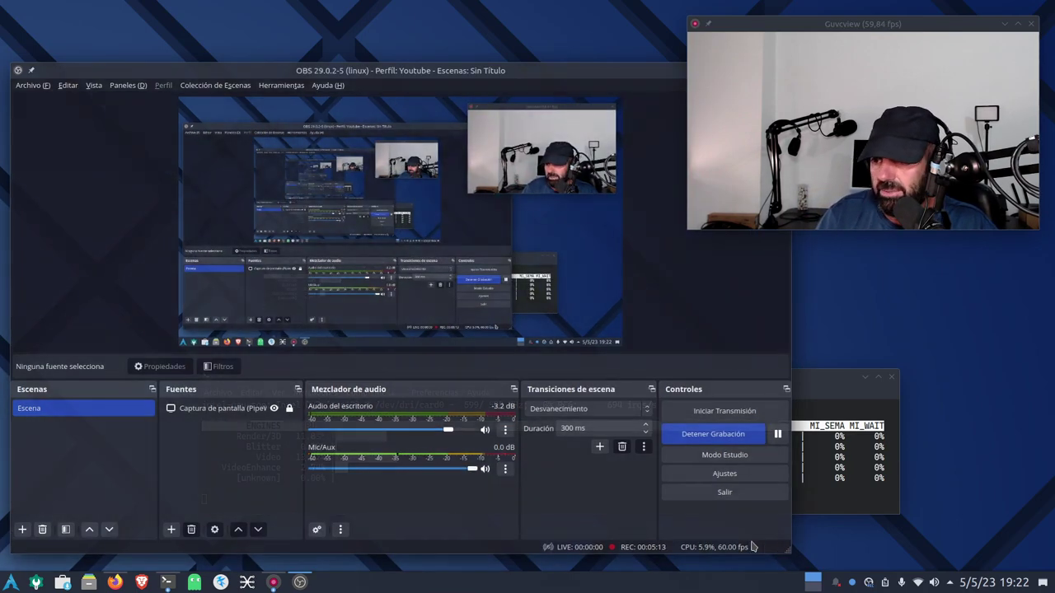
pyautogui.click(725, 473)
pyautogui.moveTo(448, 106); pyautogui.dragTo(416, 101)
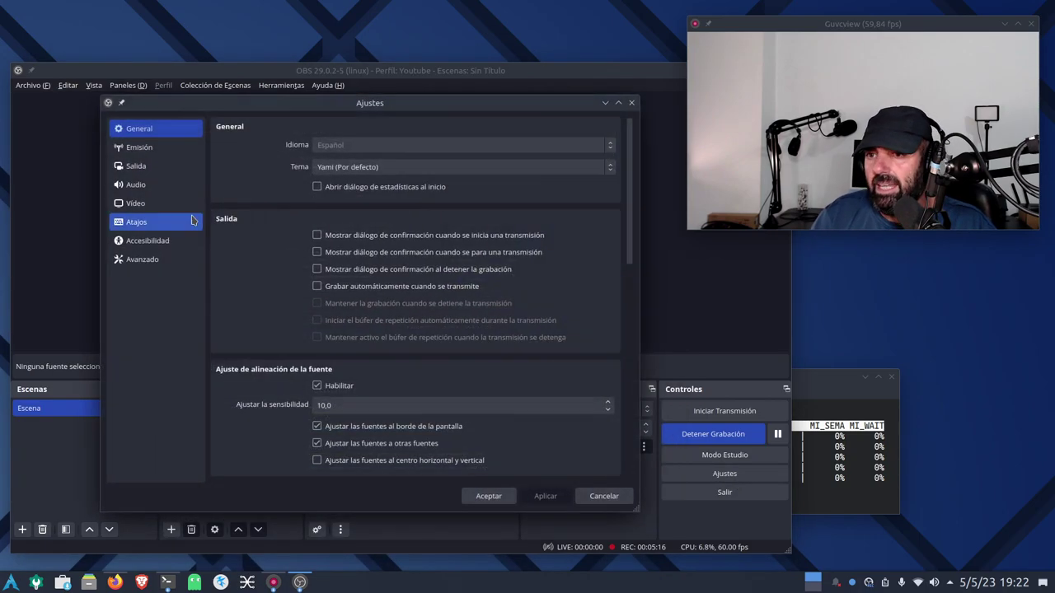
pyautogui.click(140, 167)
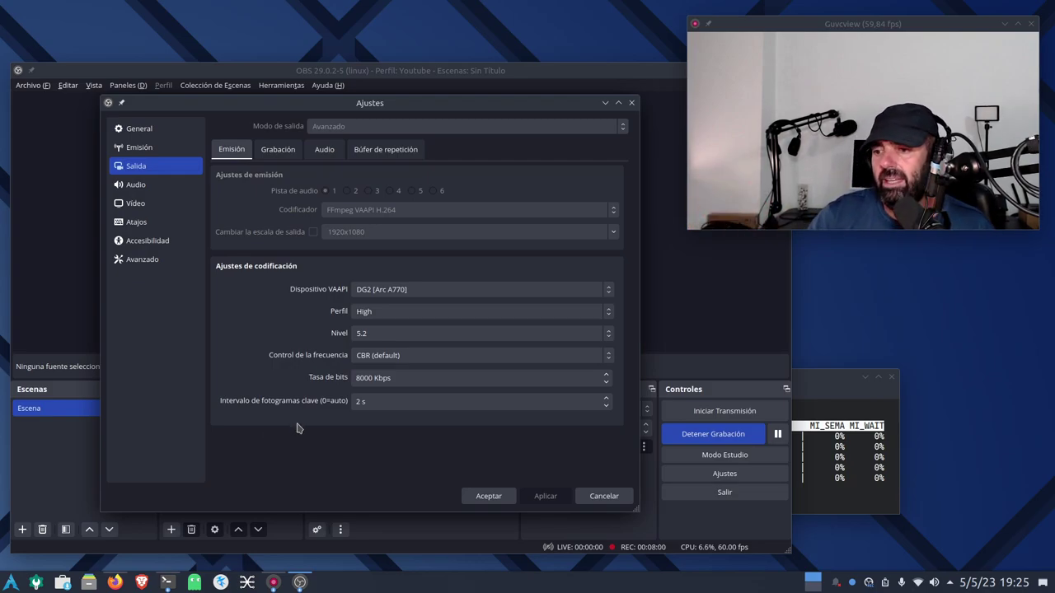
# Step: Show the recording (Grabación) output settings and enlarge the settings window until all encoding options fit
pyautogui.click(279, 153)
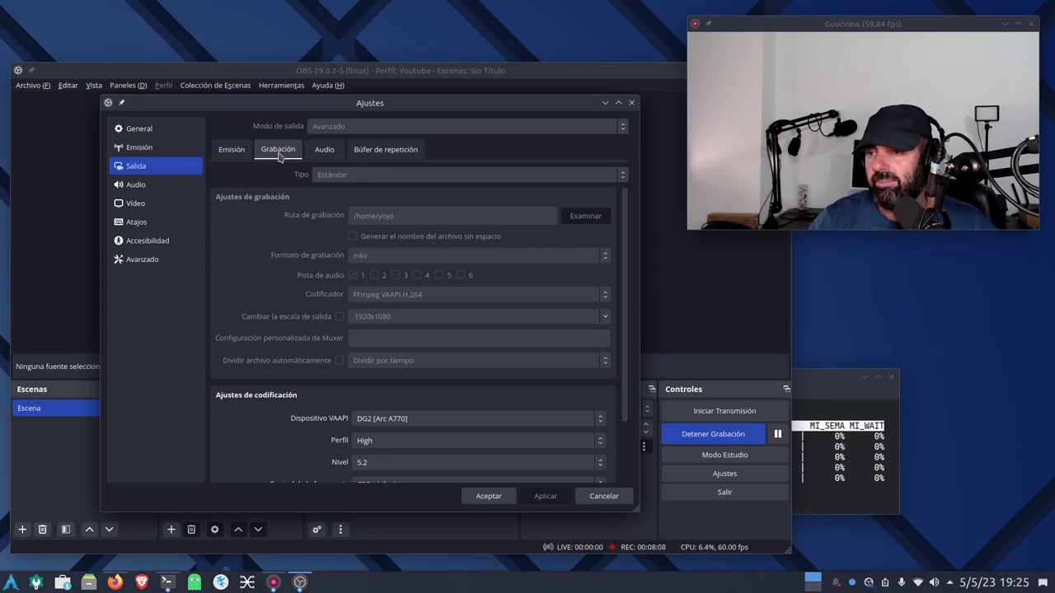
pyautogui.moveTo(382, 104); pyautogui.dragTo(344, 60)
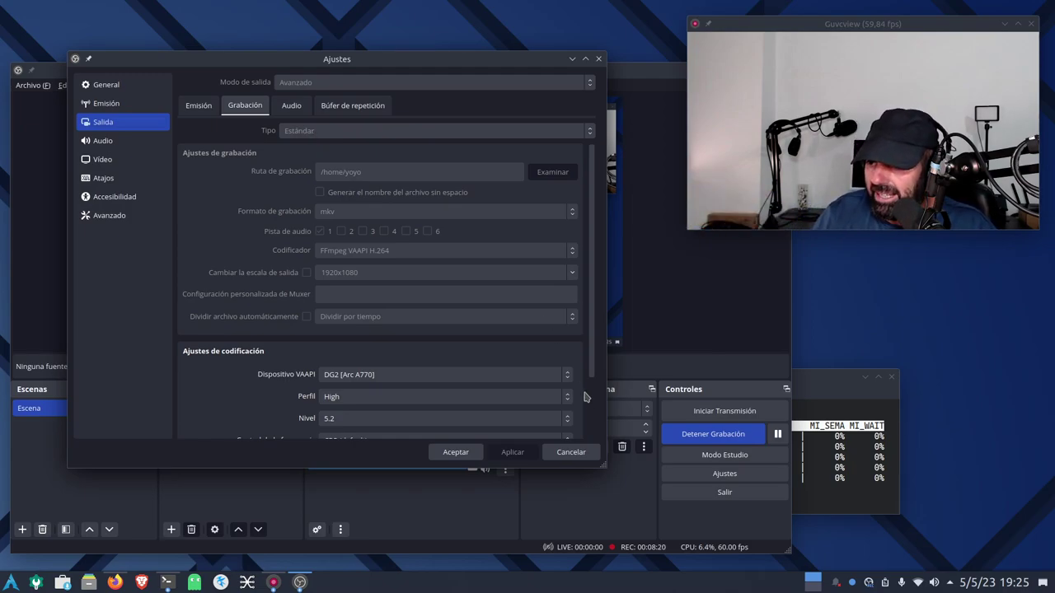
pyautogui.moveTo(380, 62); pyautogui.dragTo(359, 44)
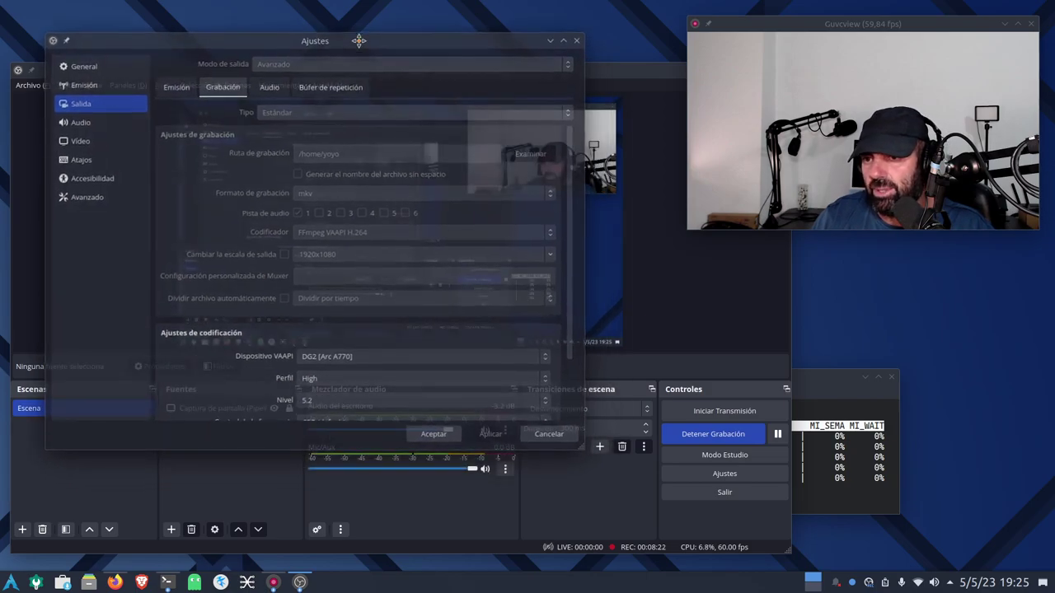
pyautogui.moveTo(584, 449); pyautogui.dragTo(590, 547)
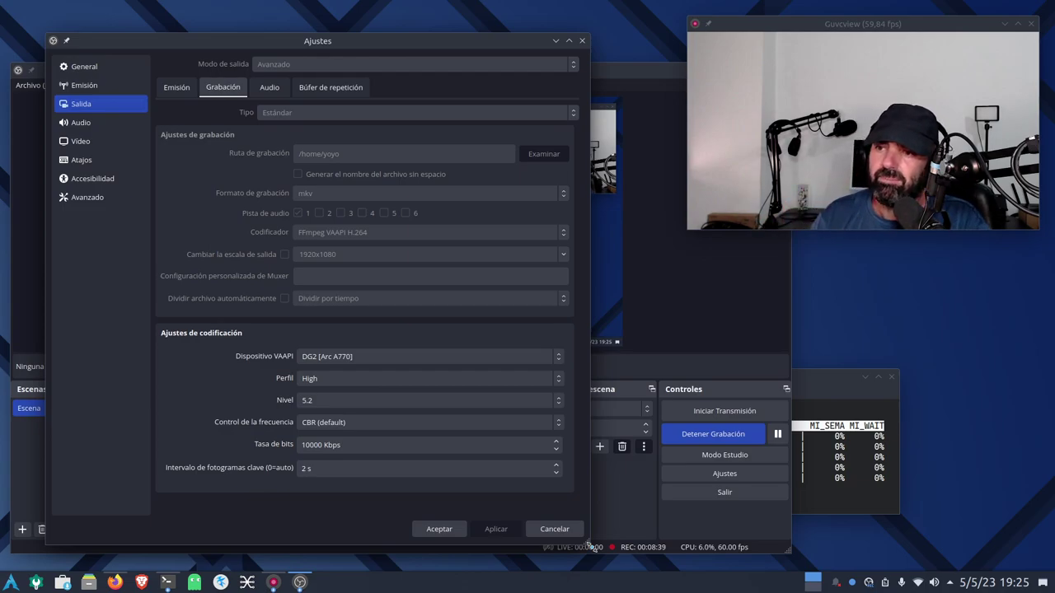
# Step: Compare the streaming and recording encoder settings, including VAAPI device, profile, level, rate control and bitrate
pyautogui.click(168, 92)
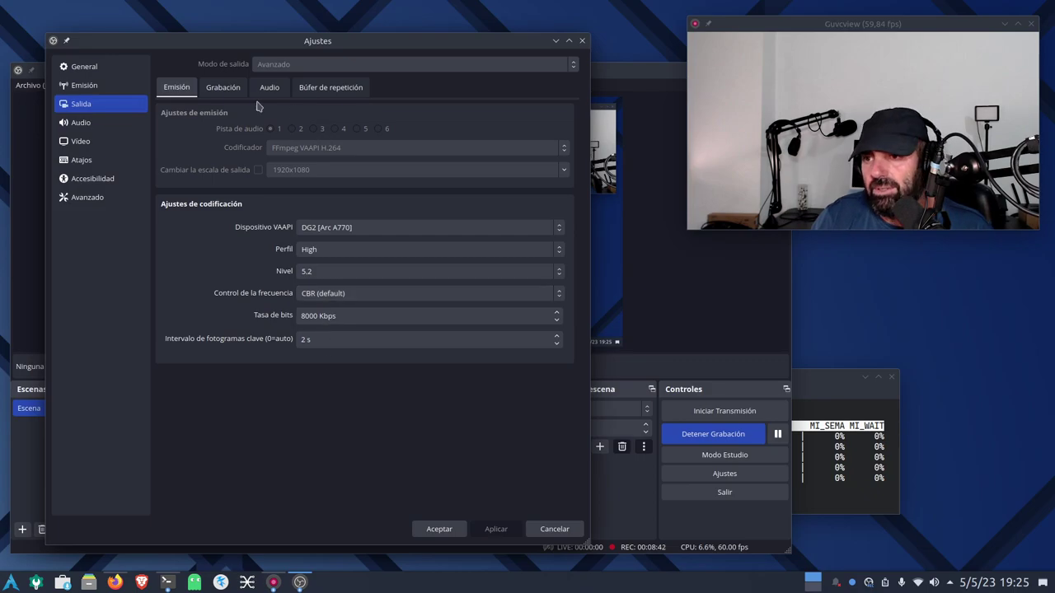
pyautogui.click(230, 93)
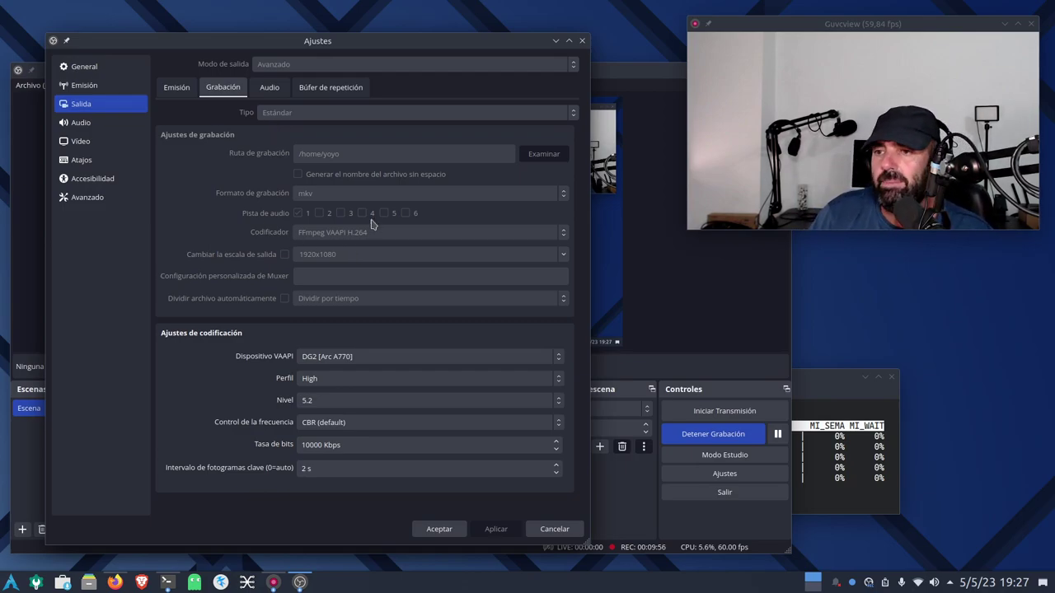
pyautogui.click(178, 88)
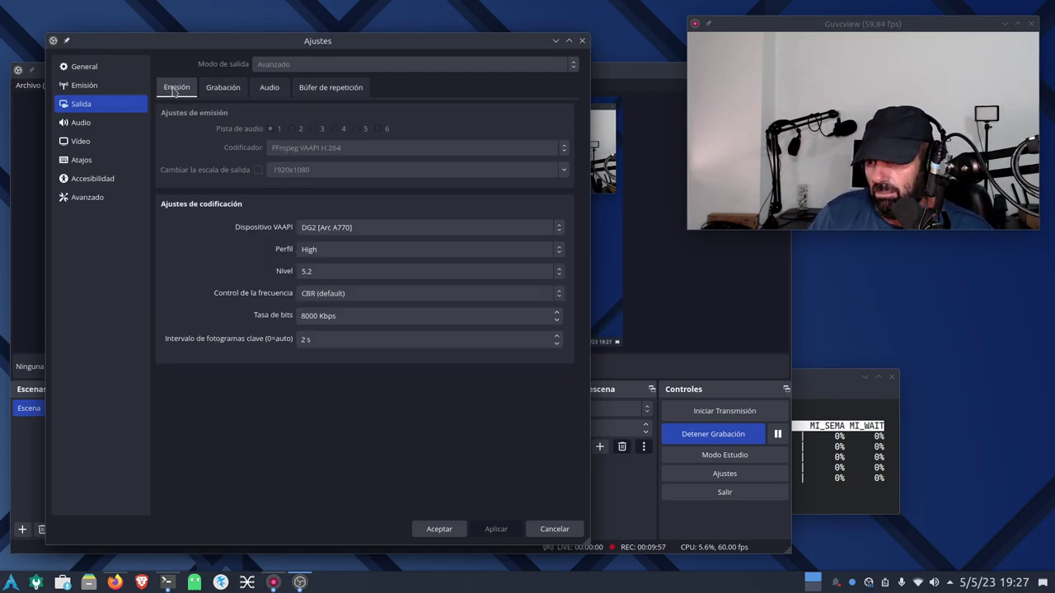
pyautogui.click(226, 89)
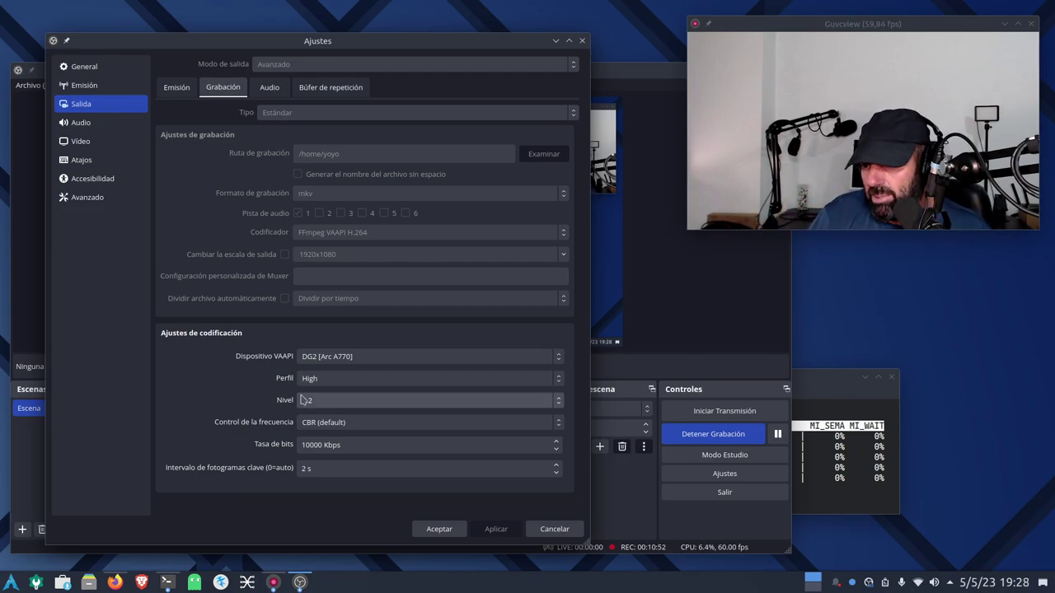
# Step: Examine the available encoder profiles for recording and keep the current selection
pyautogui.click(325, 380)
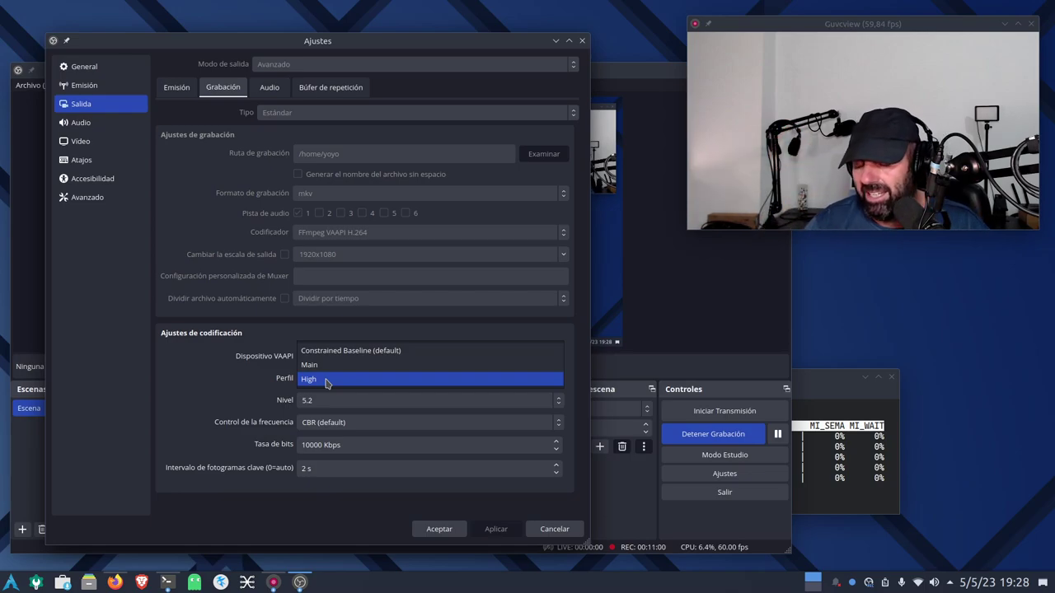
pyautogui.click(163, 402)
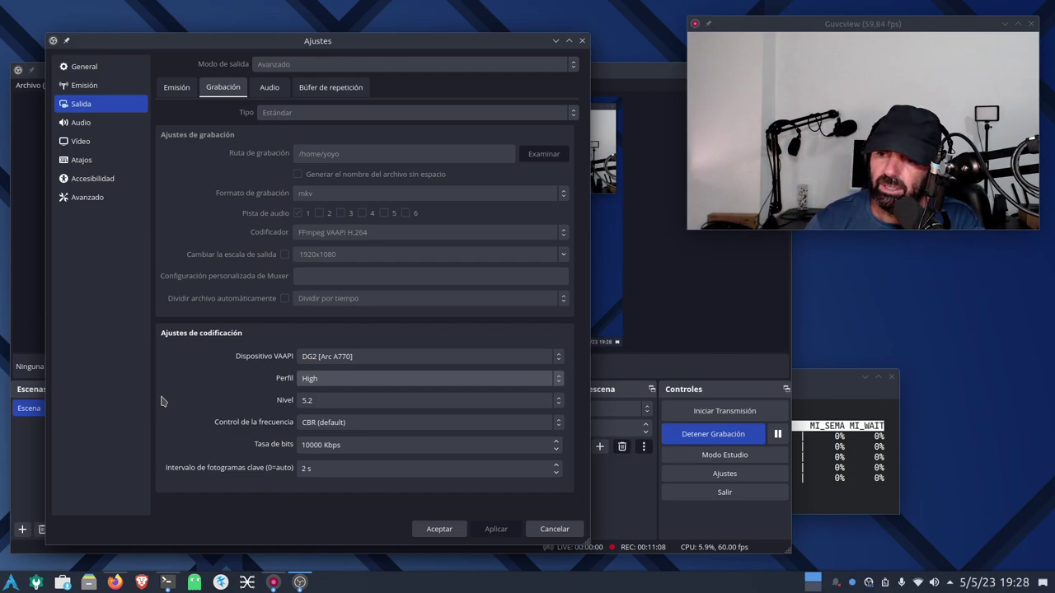
pyautogui.click(312, 381)
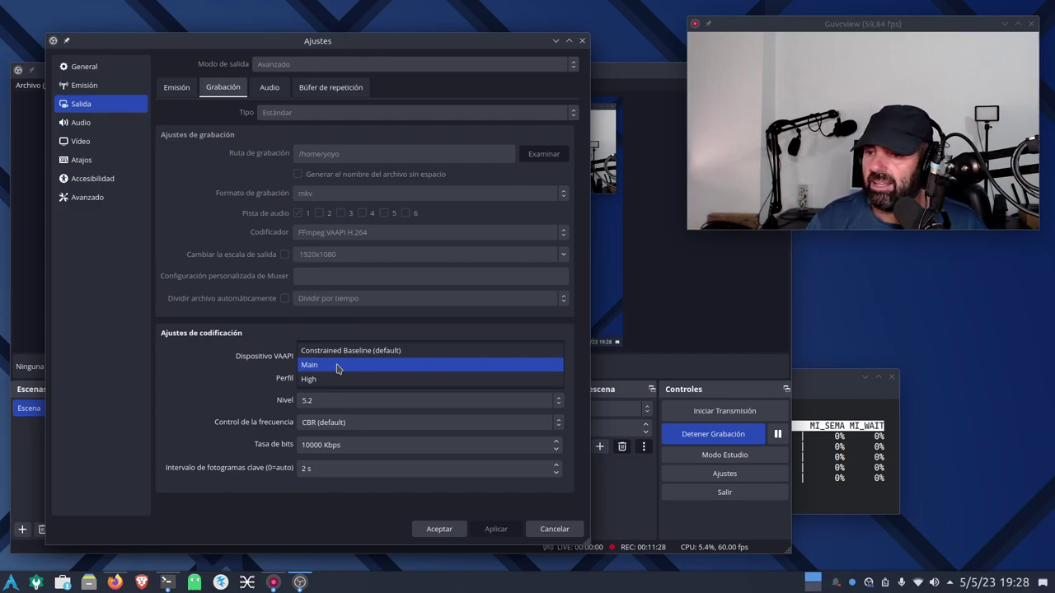
pyautogui.click(136, 379)
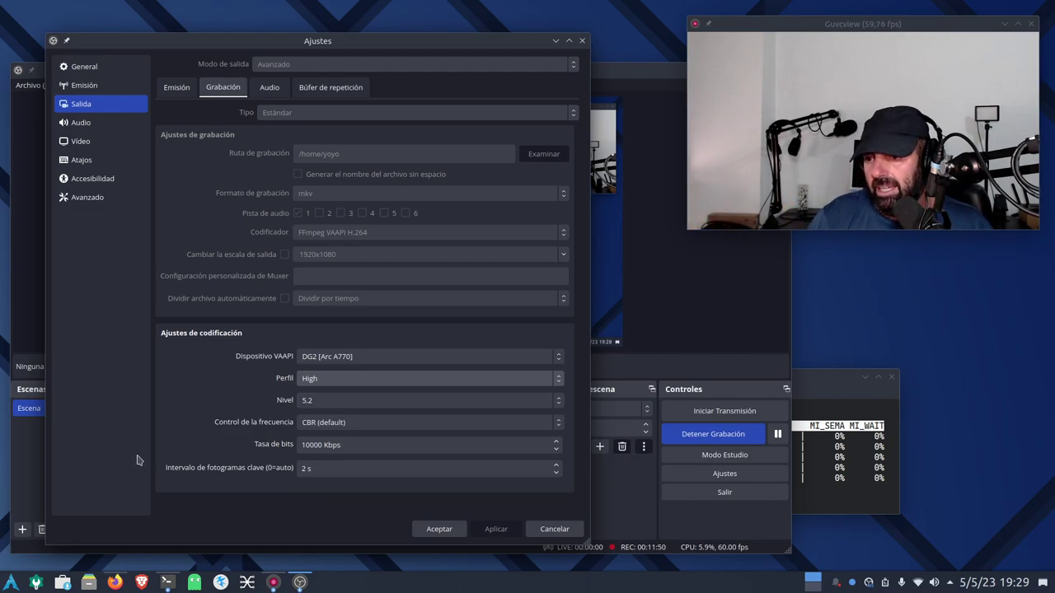
# Step: Examine the available levels and profiles of the recording encoder, keeping level 5.2 and profile High
pyautogui.click(396, 402)
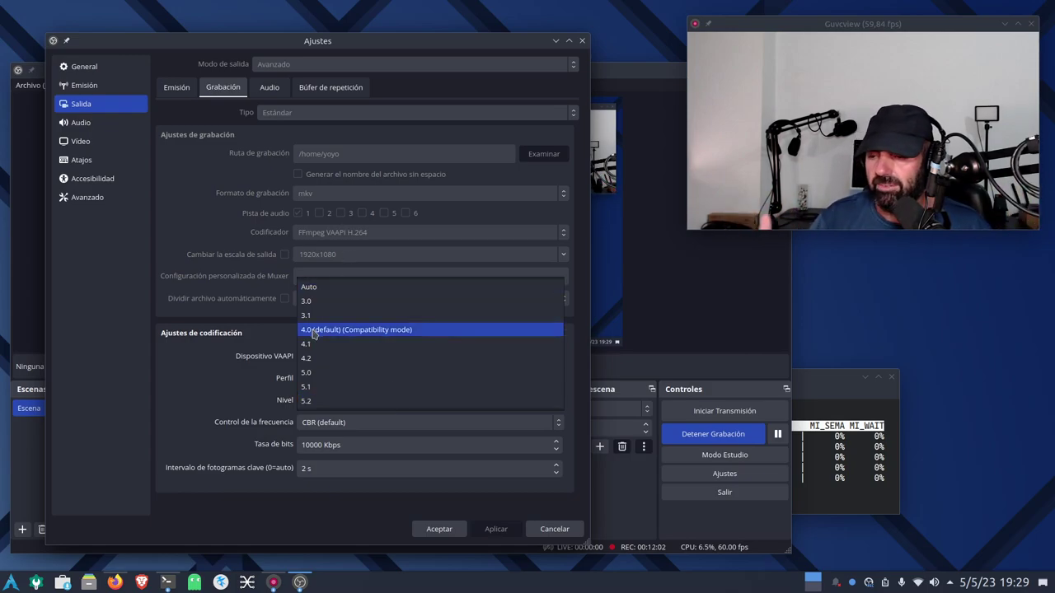
pyautogui.click(130, 418)
pyautogui.click(313, 379)
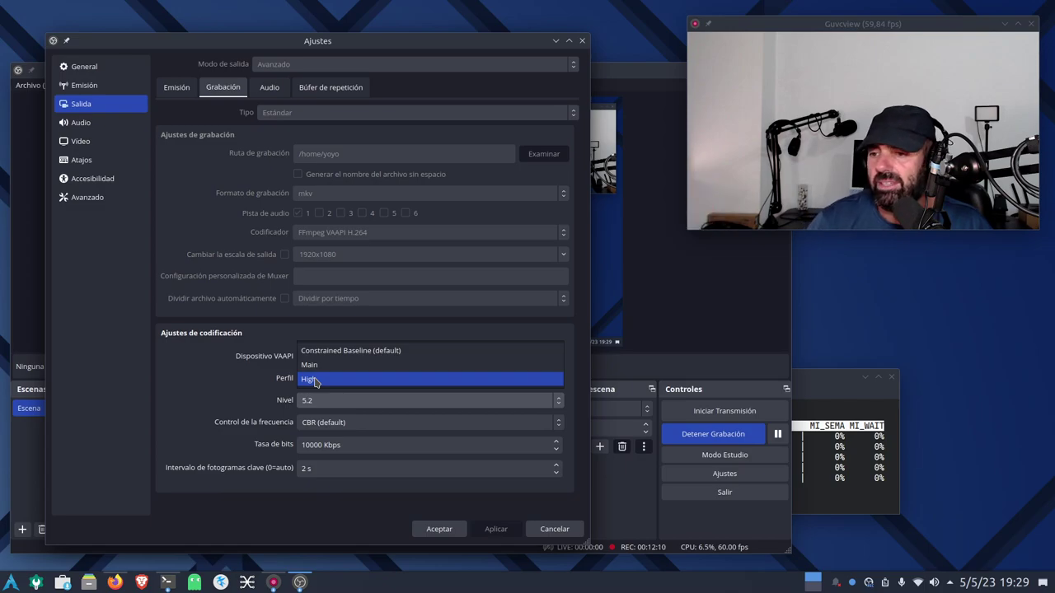
pyautogui.click(175, 405)
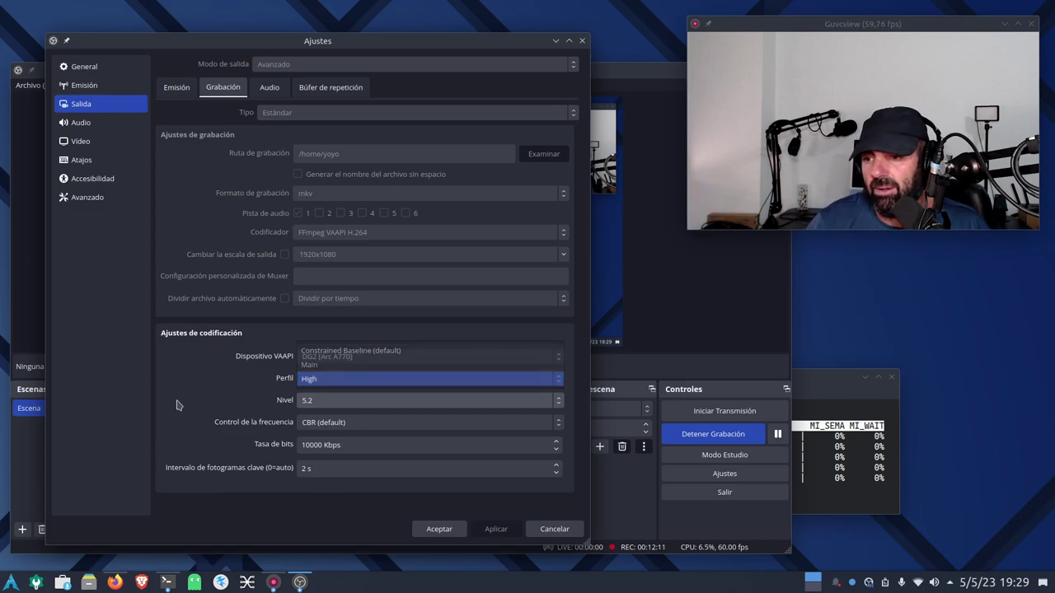
pyautogui.click(312, 403)
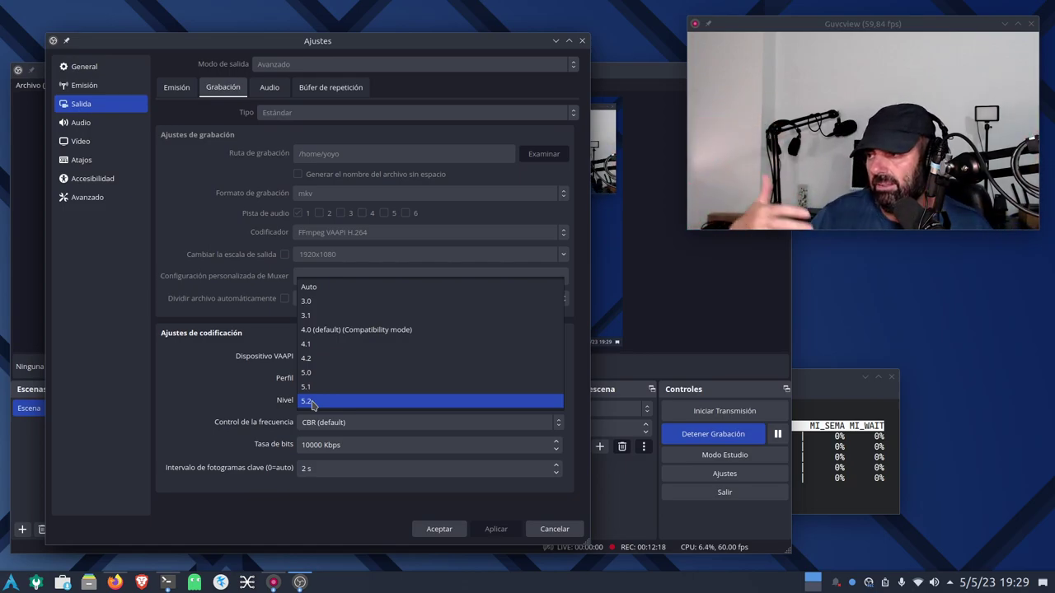
pyautogui.click(128, 435)
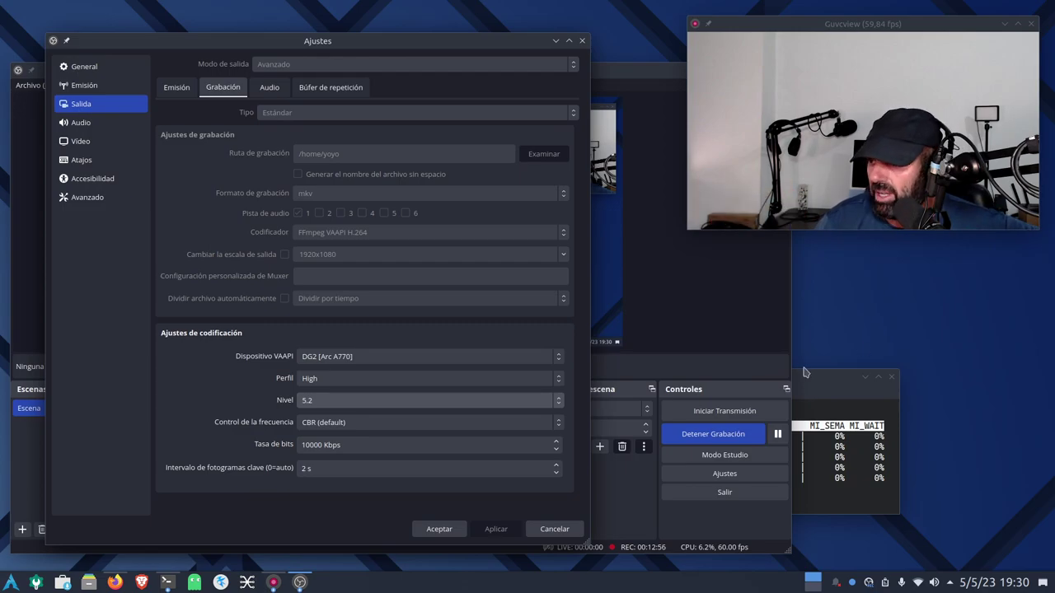
# Step: Check the GPU engine load in the intel_gpu_top terminal and return to the OBS recording settings
pyautogui.click(815, 383)
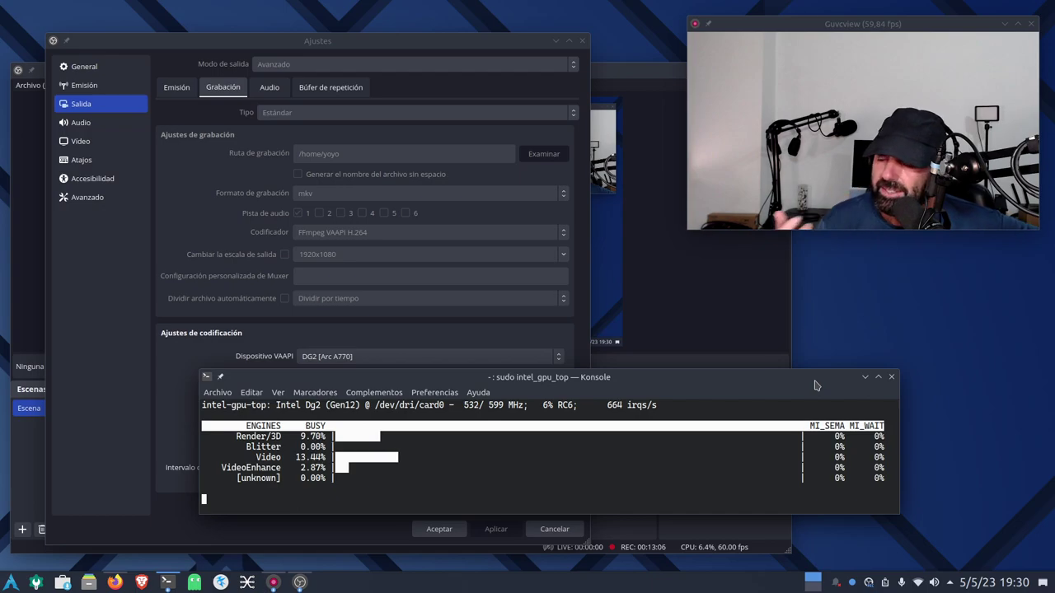
pyautogui.click(424, 46)
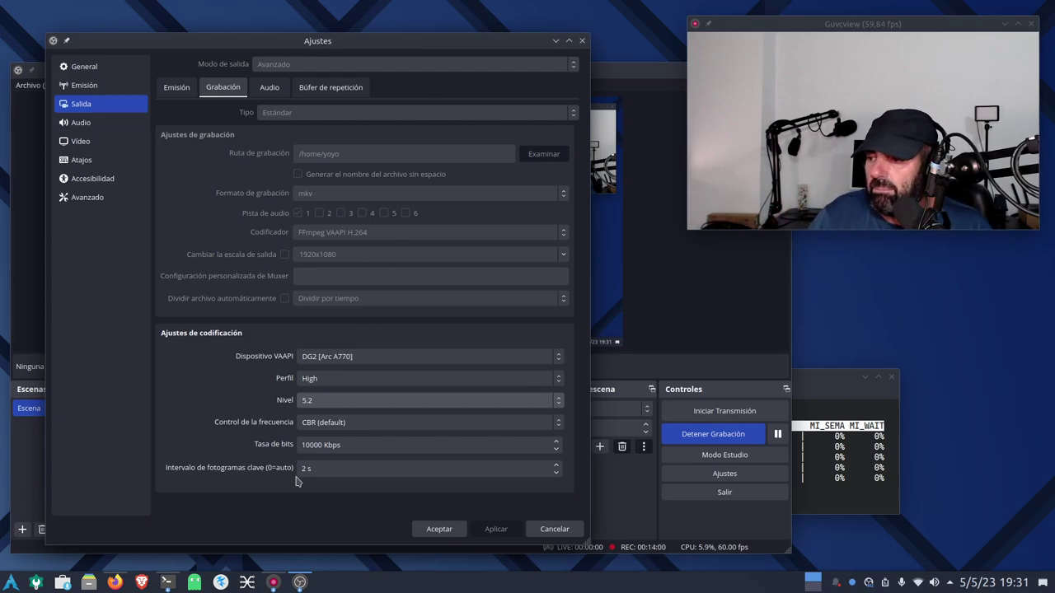
pyautogui.click(829, 371)
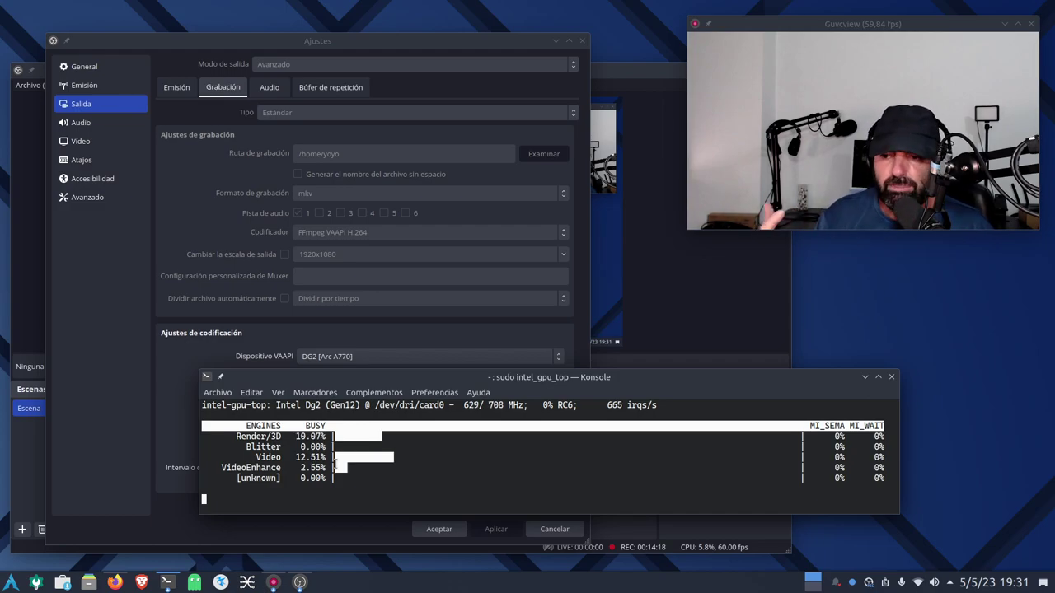
pyautogui.click(414, 62)
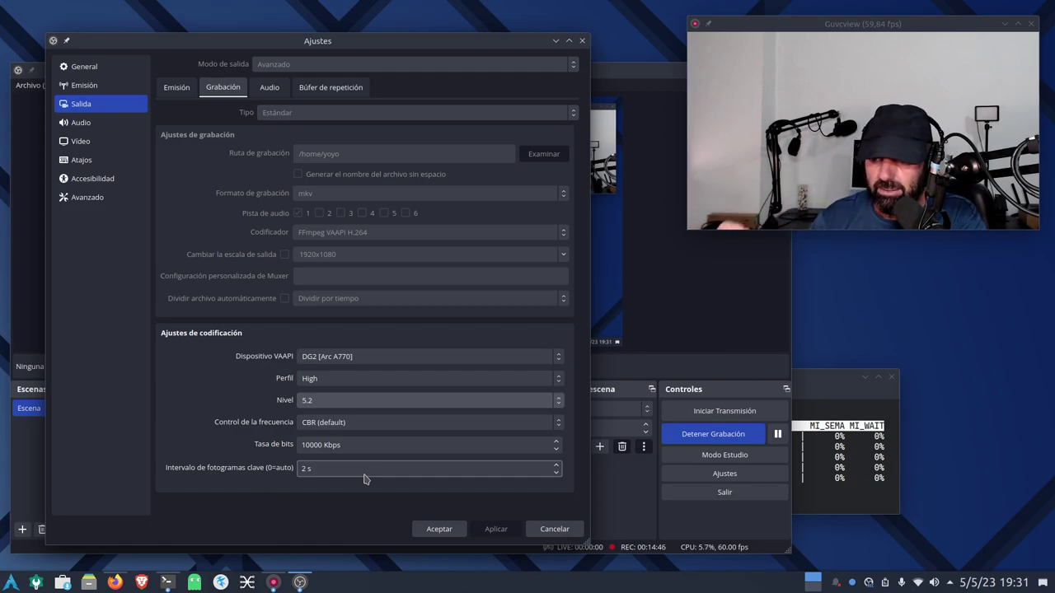
pyautogui.moveTo(300, 583)
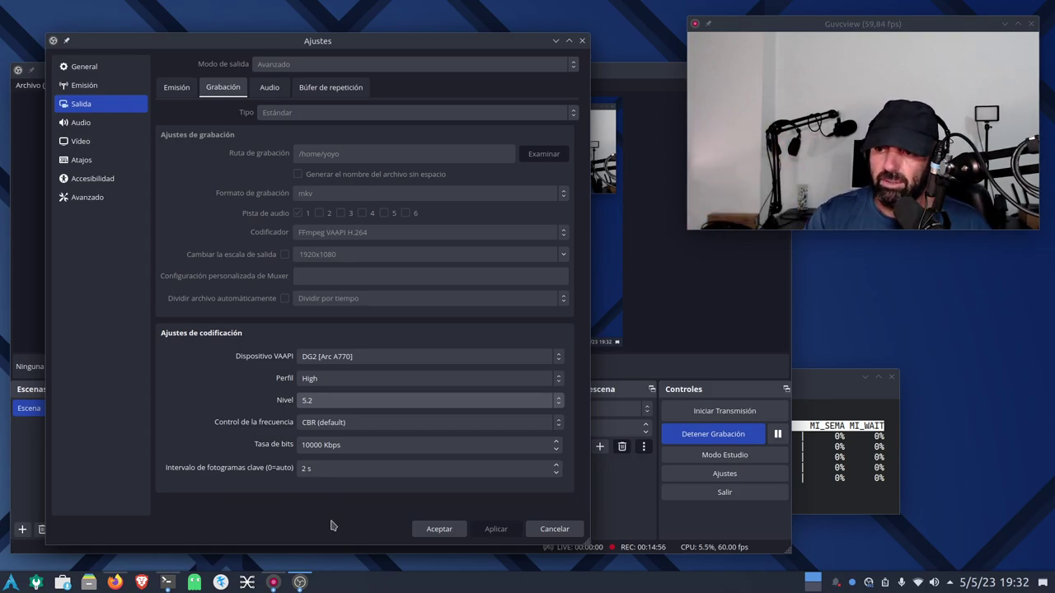
# Step: Review the audio track bitrates and the advanced option for automatic conversion to mp4, then accept the settings
pyautogui.click(284, 92)
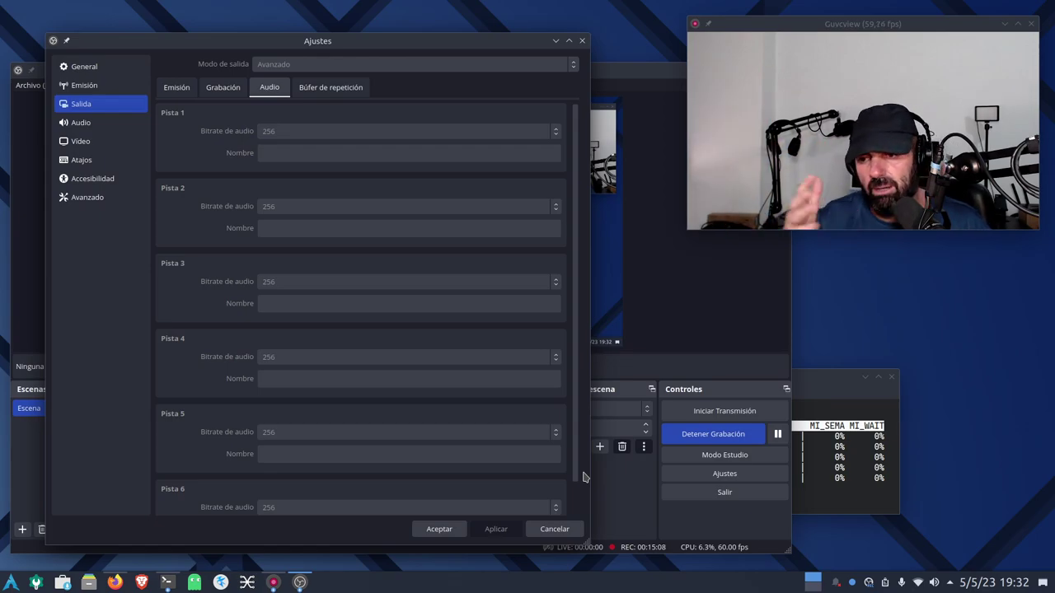
pyautogui.click(220, 91)
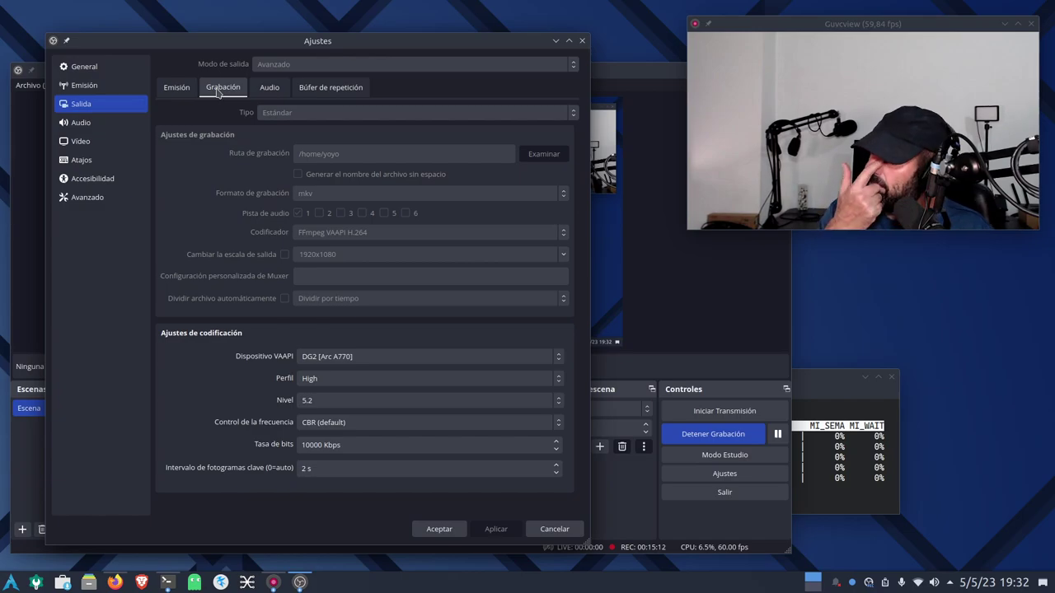
pyautogui.click(84, 195)
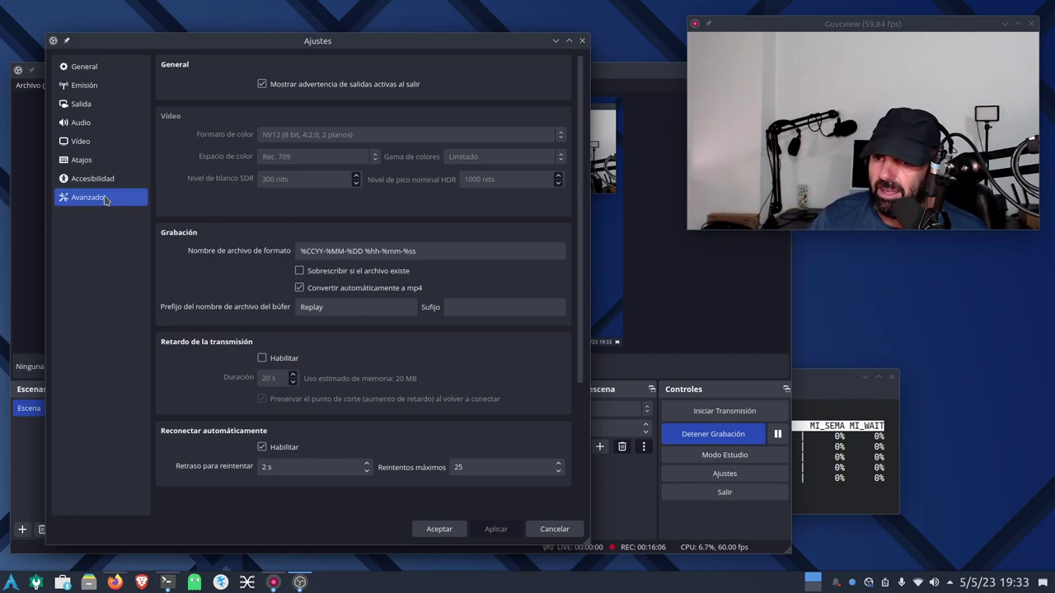
pyautogui.click(442, 532)
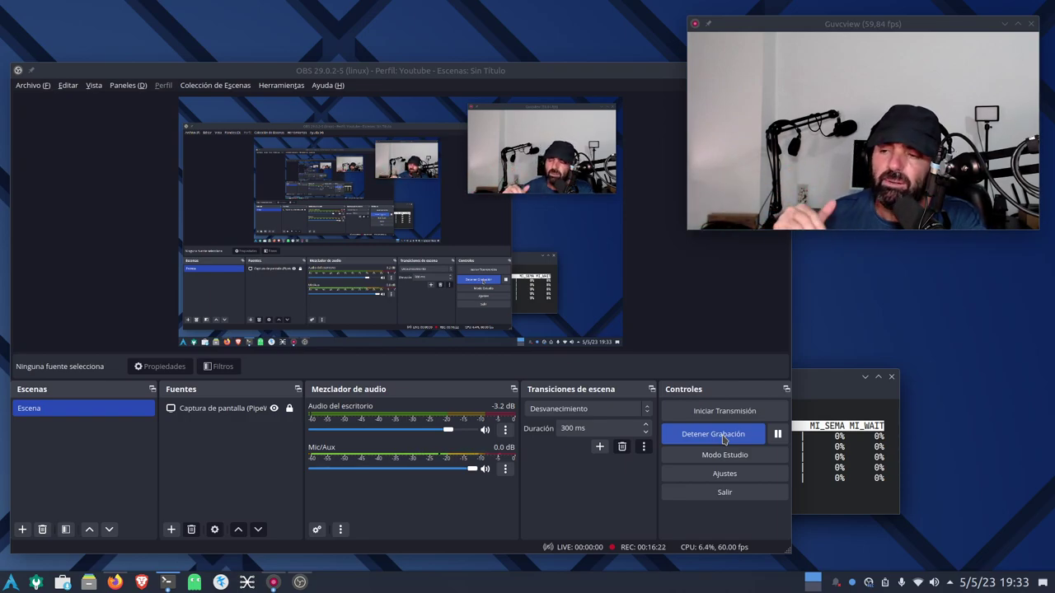
# Step: Switch to the Dolphin file manager, compare test.mkv with test.mp4 in the home folder, and minimize its window
pyautogui.click(88, 582)
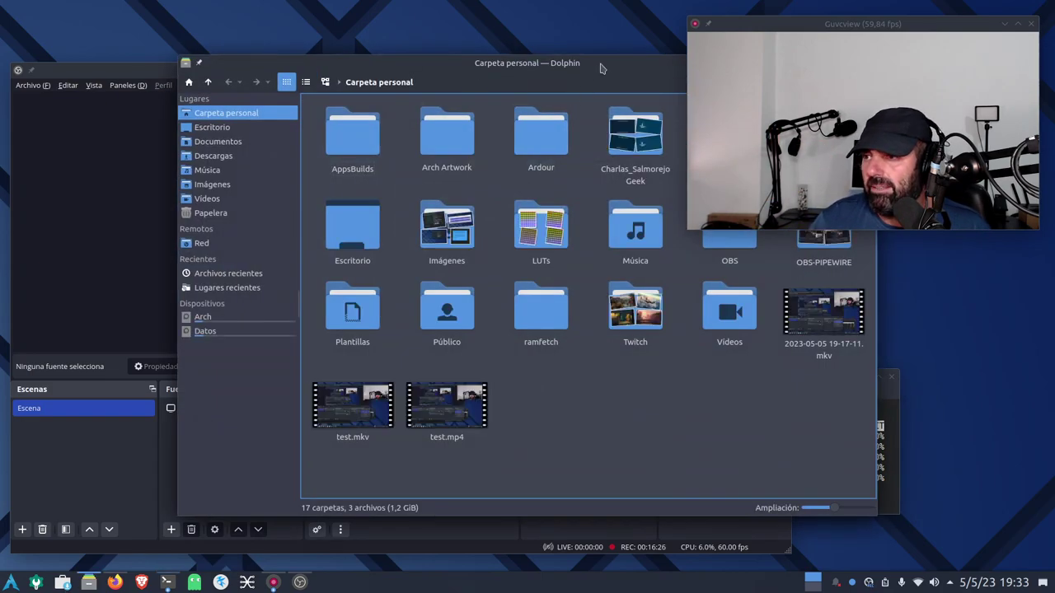
pyautogui.moveTo(599, 66); pyautogui.dragTo(401, 88)
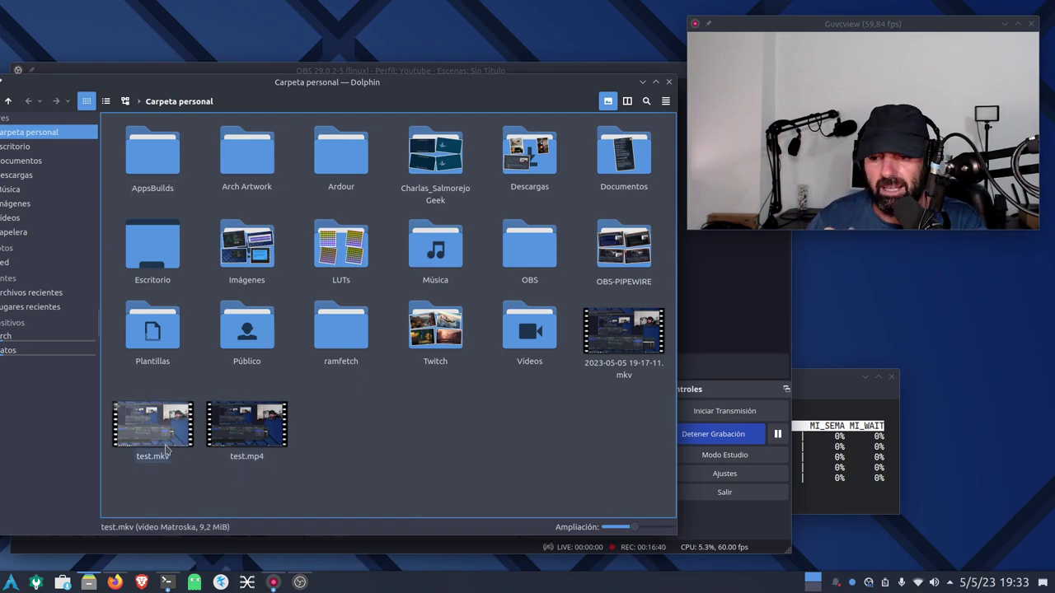
pyautogui.press('F2')
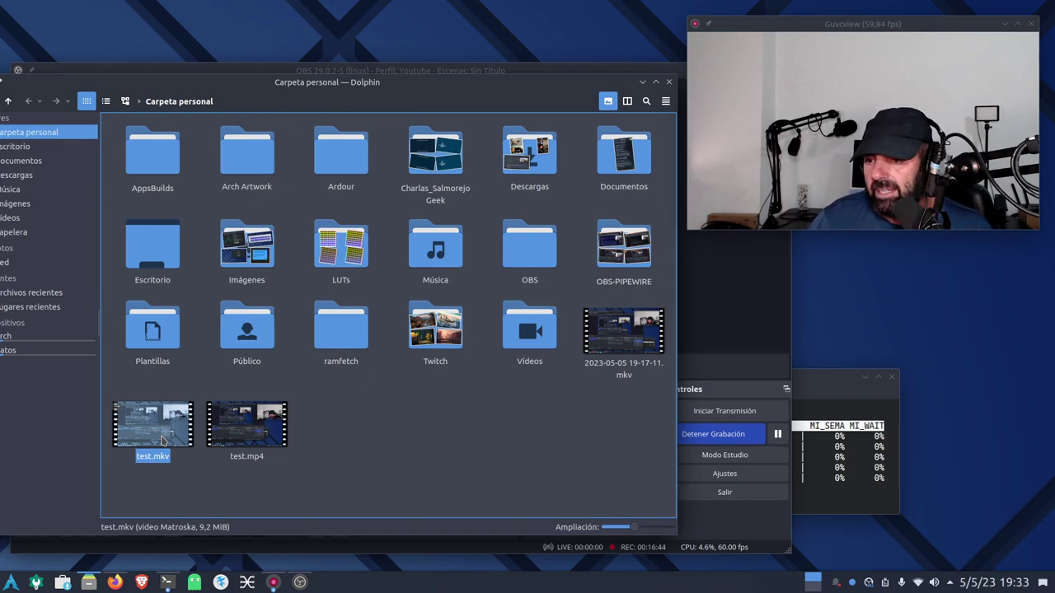
pyautogui.click(252, 439)
pyautogui.press('Left')
pyautogui.press('Right')
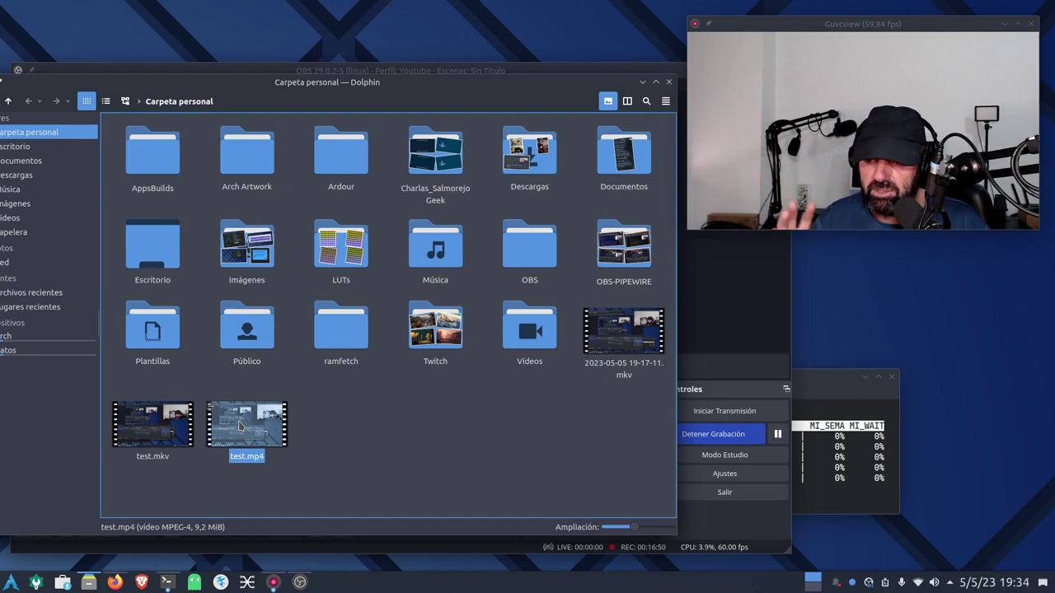
pyautogui.click(171, 437)
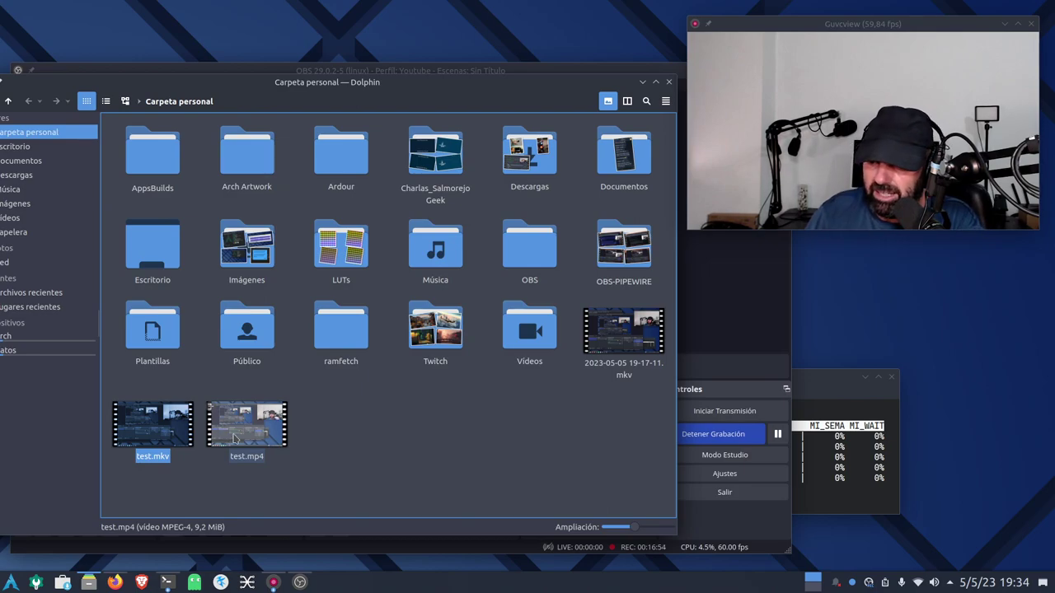
pyautogui.click(264, 438)
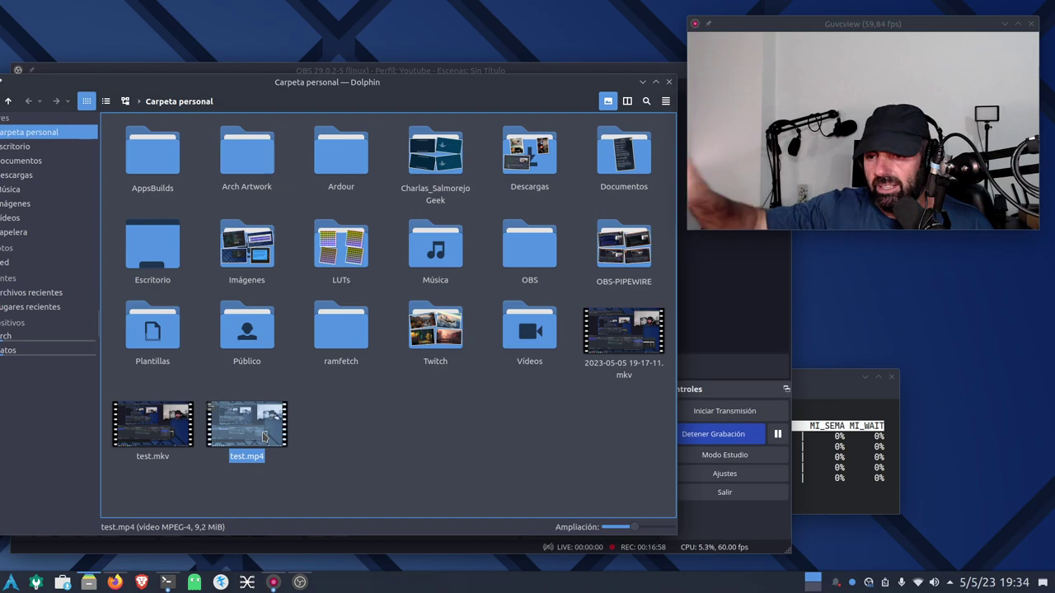
pyautogui.click(641, 83)
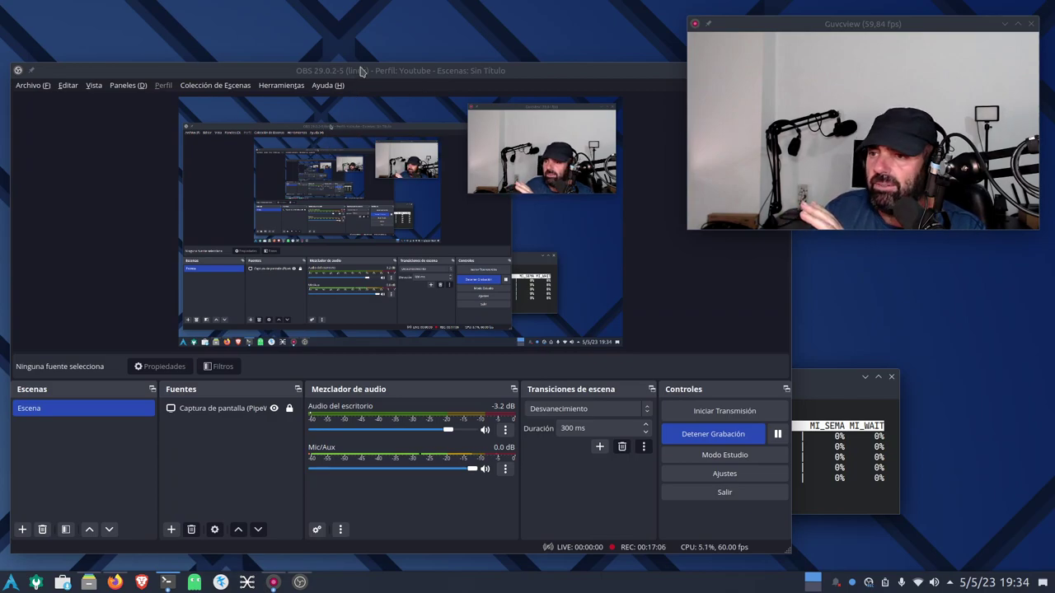
# Step: Move the OBS window slightly upward and show where its command for converting recordings (Convertir grabaciones) is found
pyautogui.moveTo(360, 70); pyautogui.dragTo(365, 47)
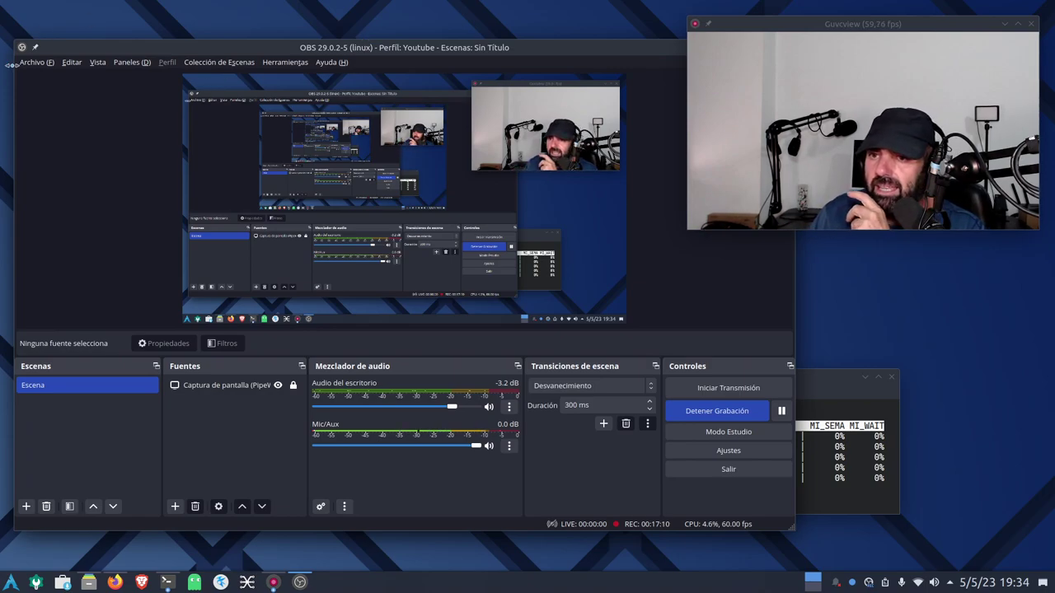
pyautogui.click(33, 66)
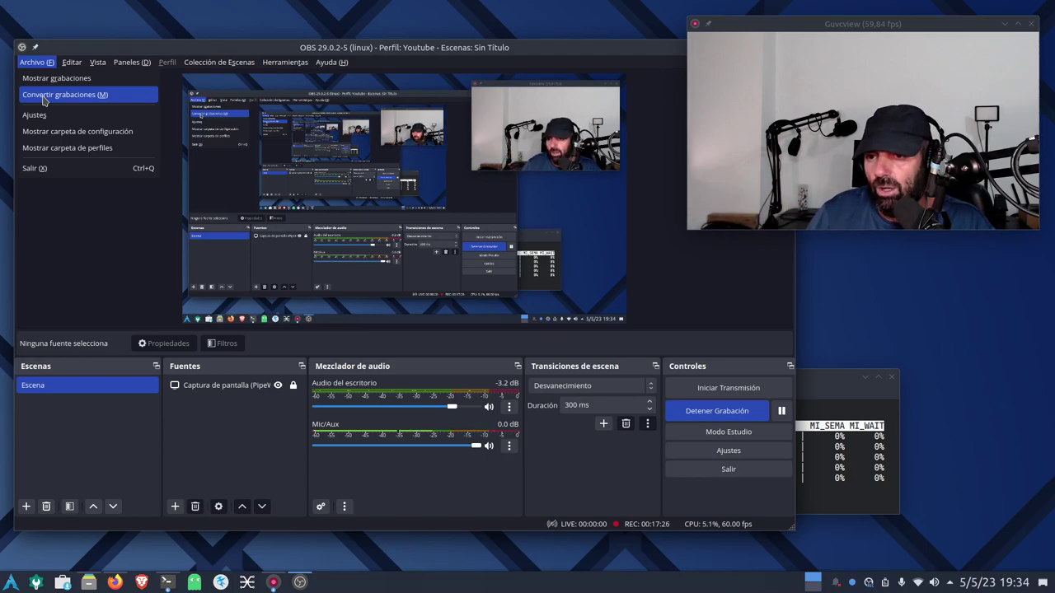
pyautogui.click(552, 50)
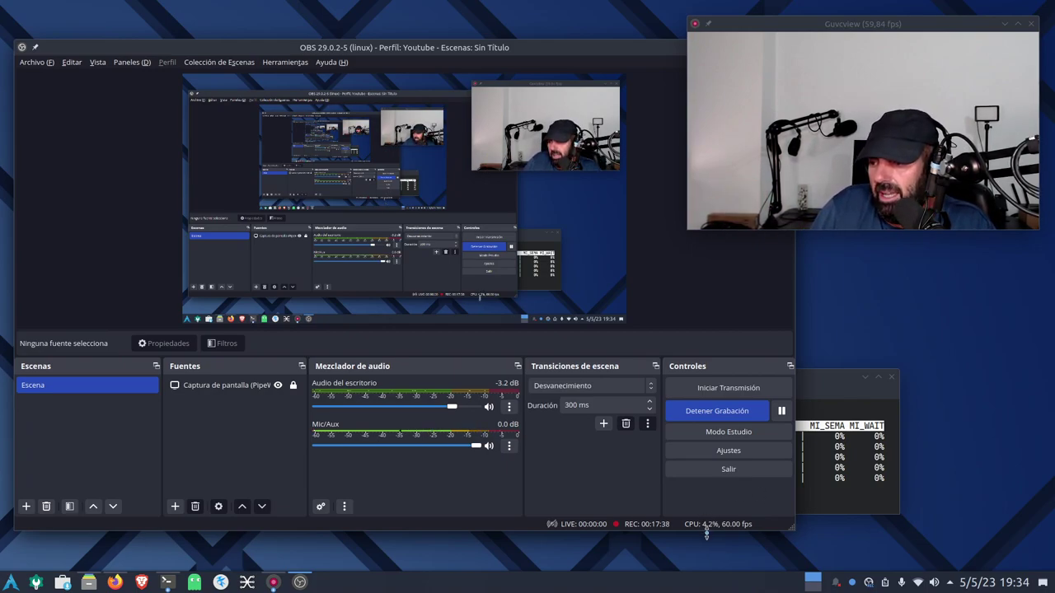
# Step: Compare the GPU load in intel_gpu_top with the CPU load in the btop terminal, moving the btop window fully into view
pyautogui.click(834, 378)
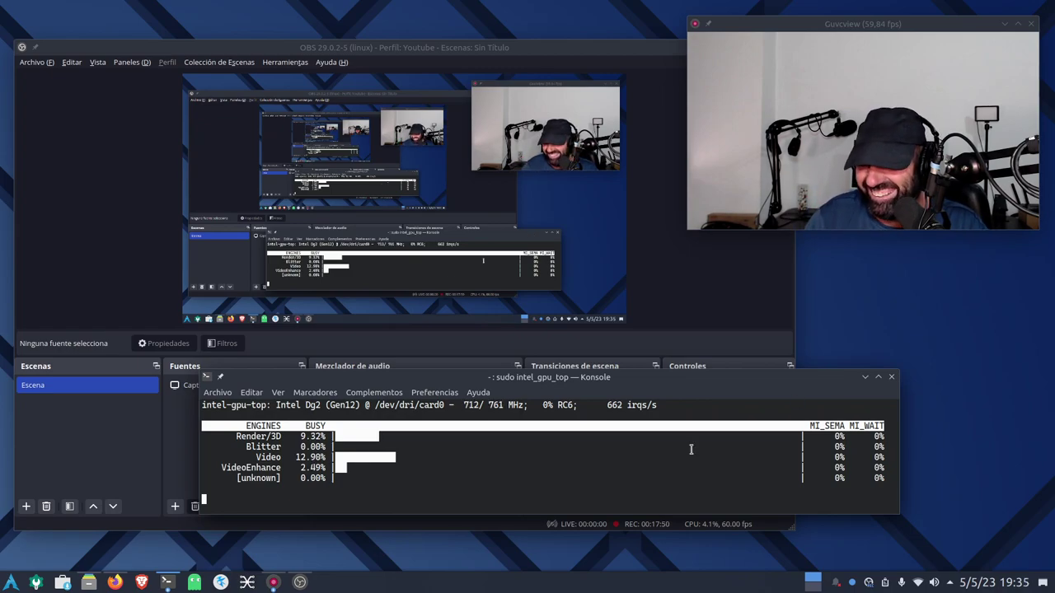
pyautogui.moveTo(162, 582)
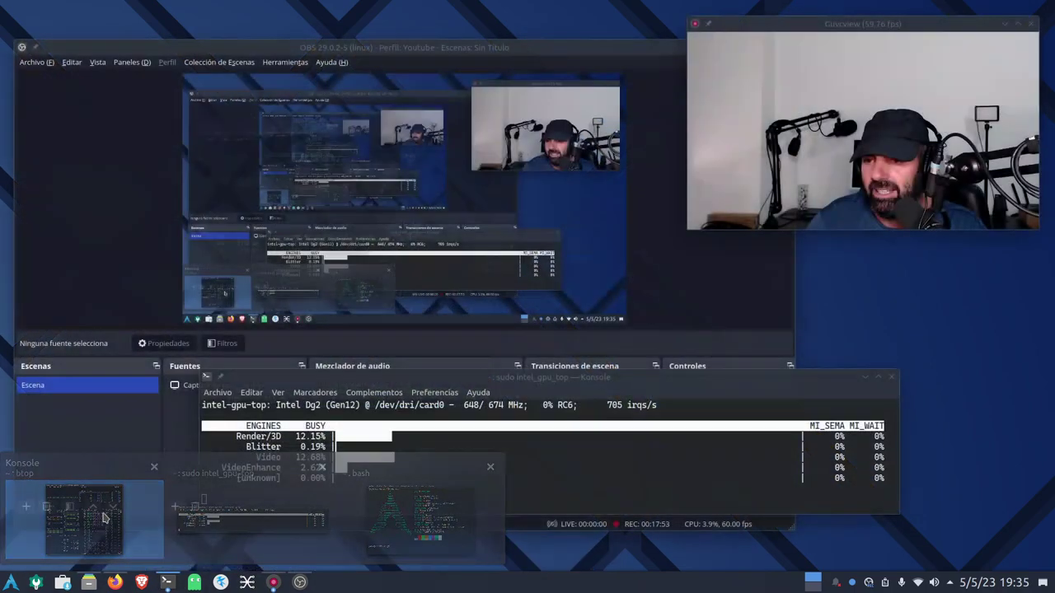
pyautogui.click(84, 519)
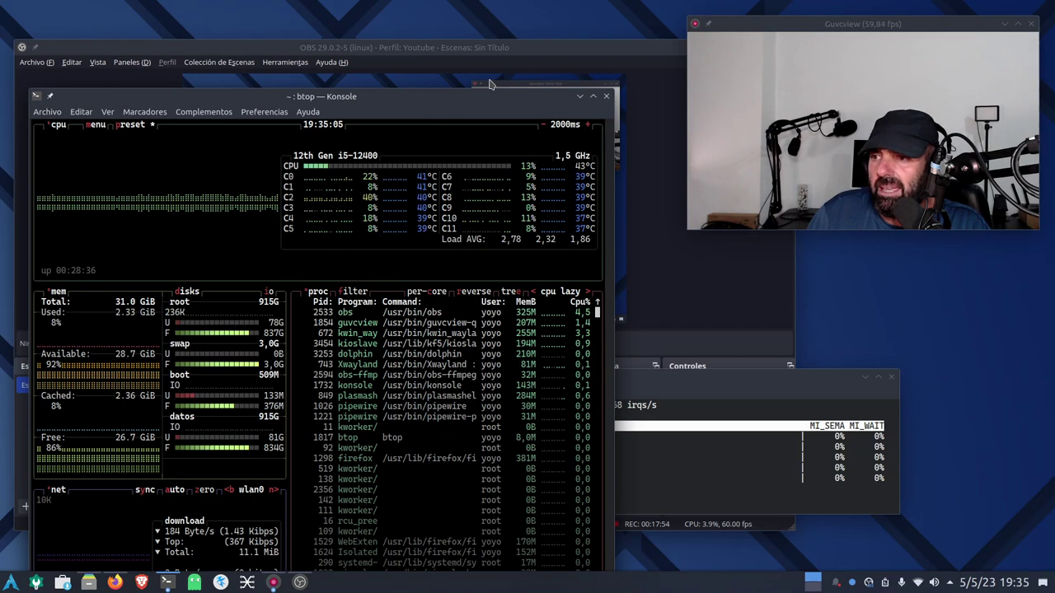
pyautogui.moveTo(410, 95); pyautogui.dragTo(403, 30)
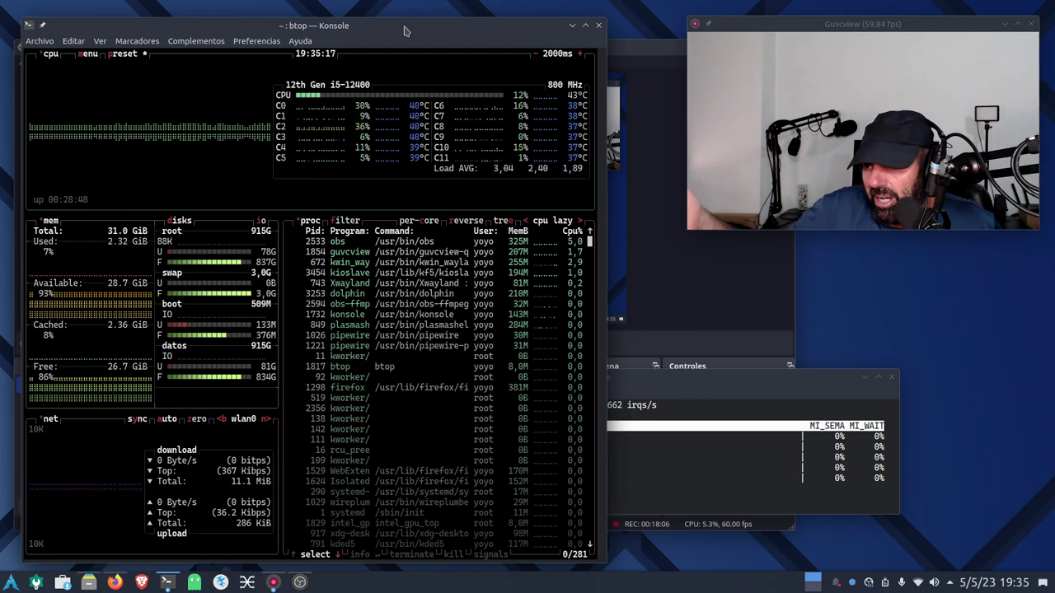
pyautogui.click(724, 381)
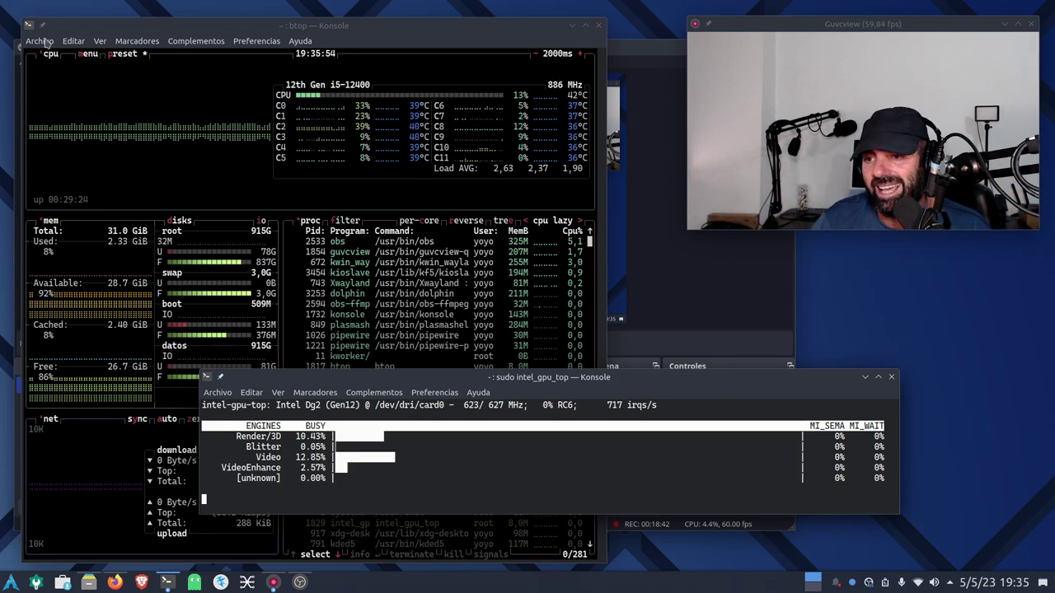
# Step: Review the neofetch system information, recheck the btop and intel_gpu_top loads, and return to the OBS window
pyautogui.moveTo(0, 0)
pyautogui.click(178, 169)
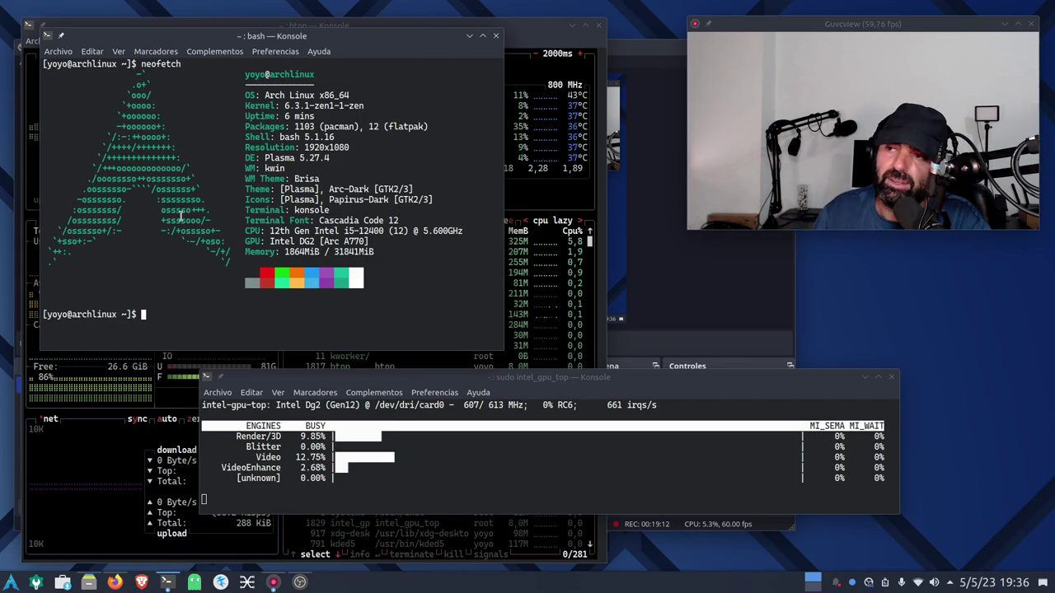
pyautogui.click(527, 33)
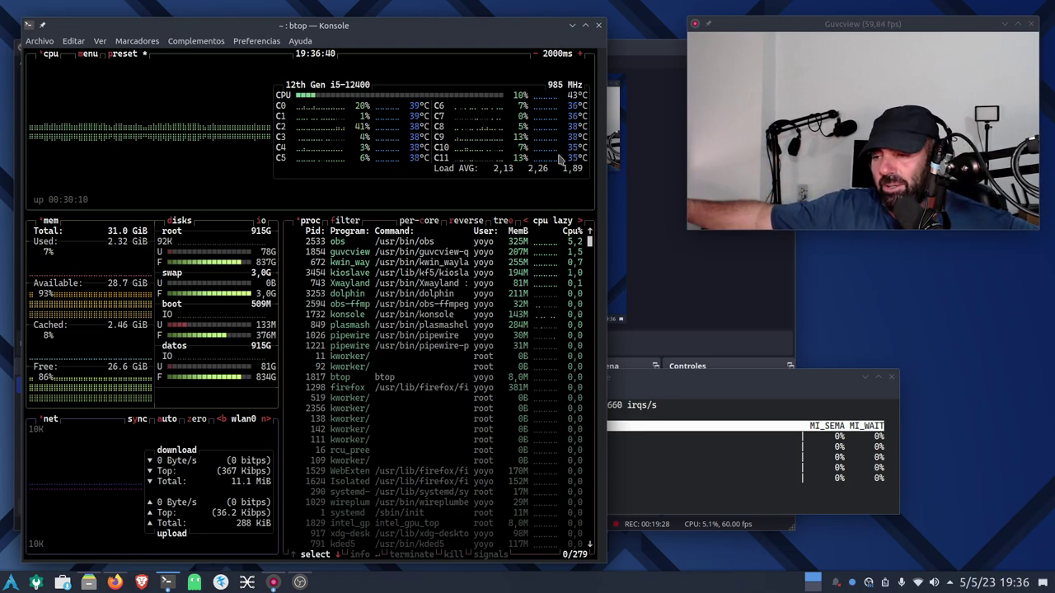
pyautogui.click(730, 385)
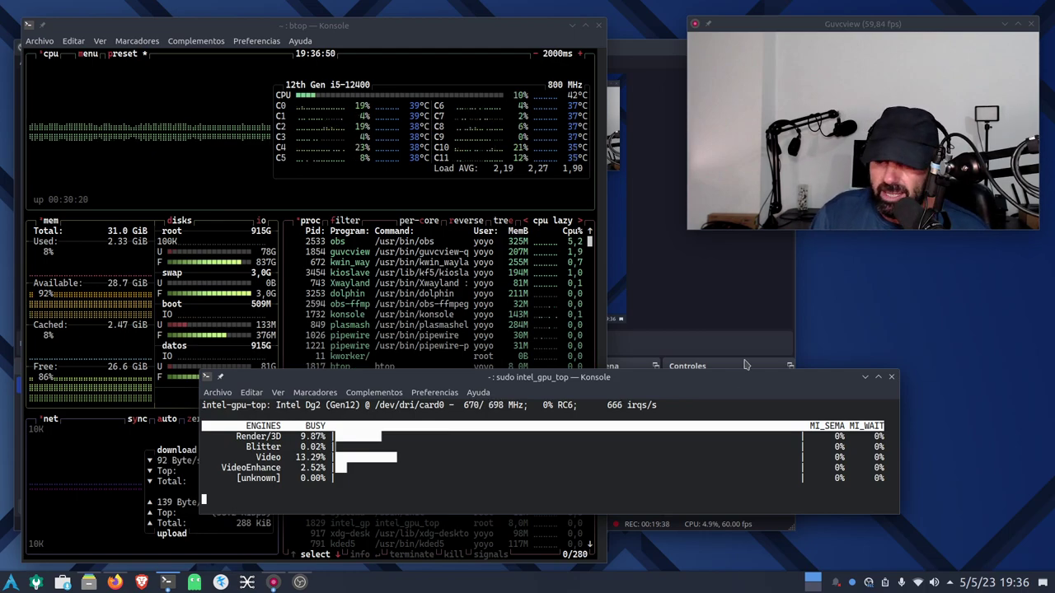
pyautogui.click(659, 56)
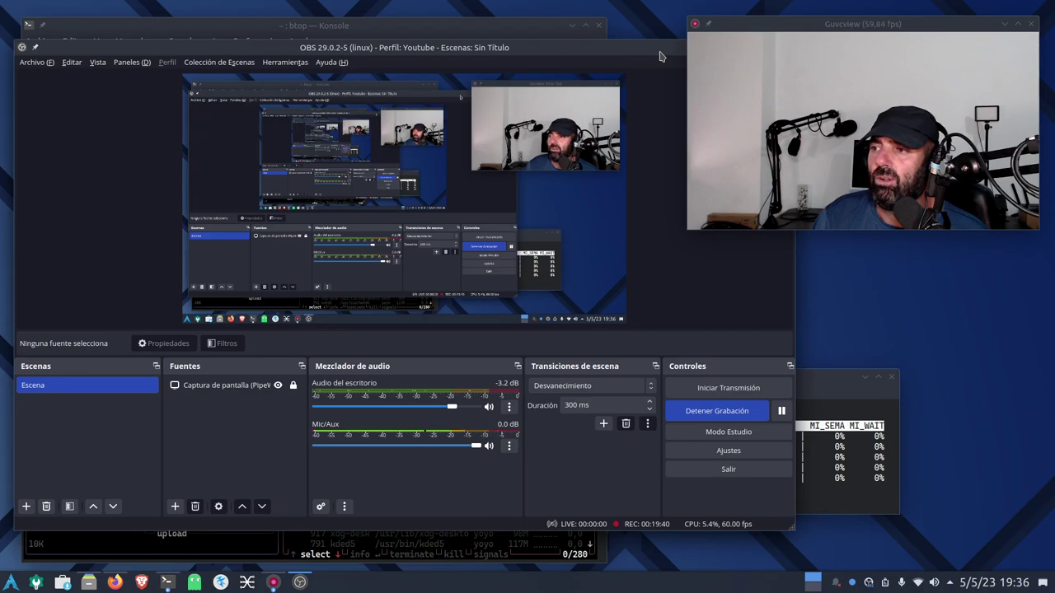